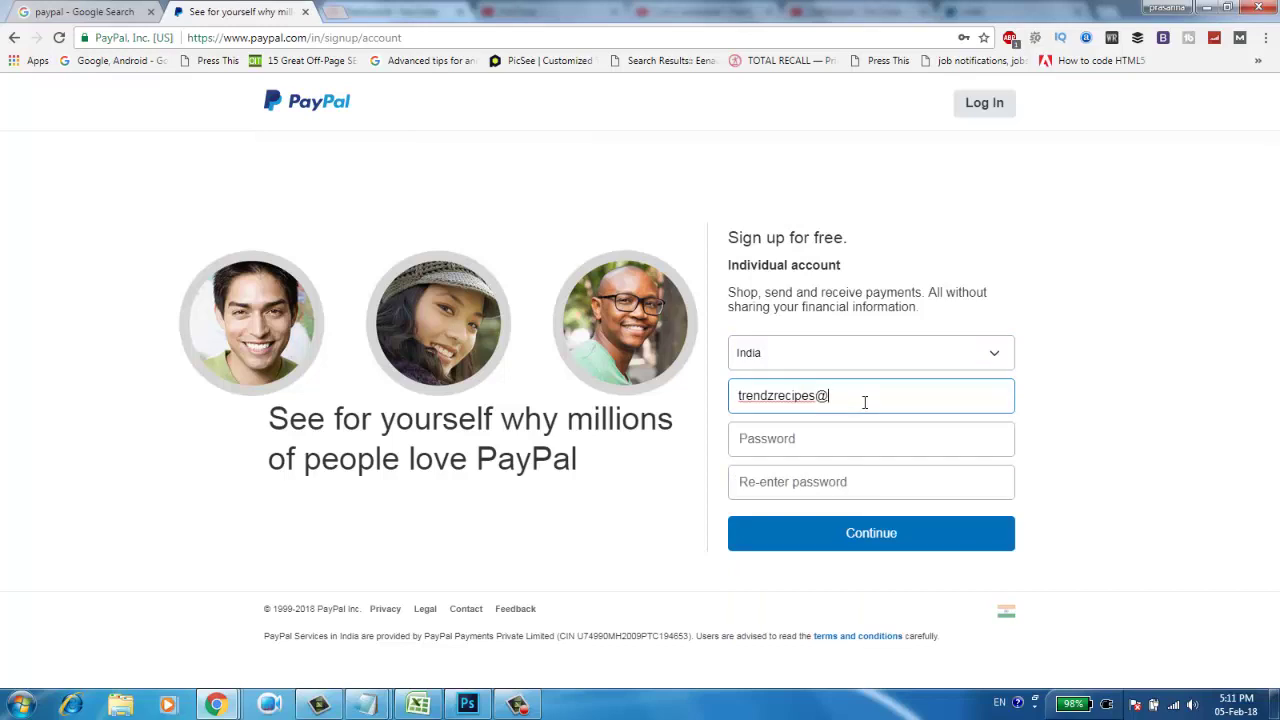
# Complete the e-mail address, enter the matching password twice, and submit the first sign-up step
pyautogui.write('om')
pyautogui.press('Tab')
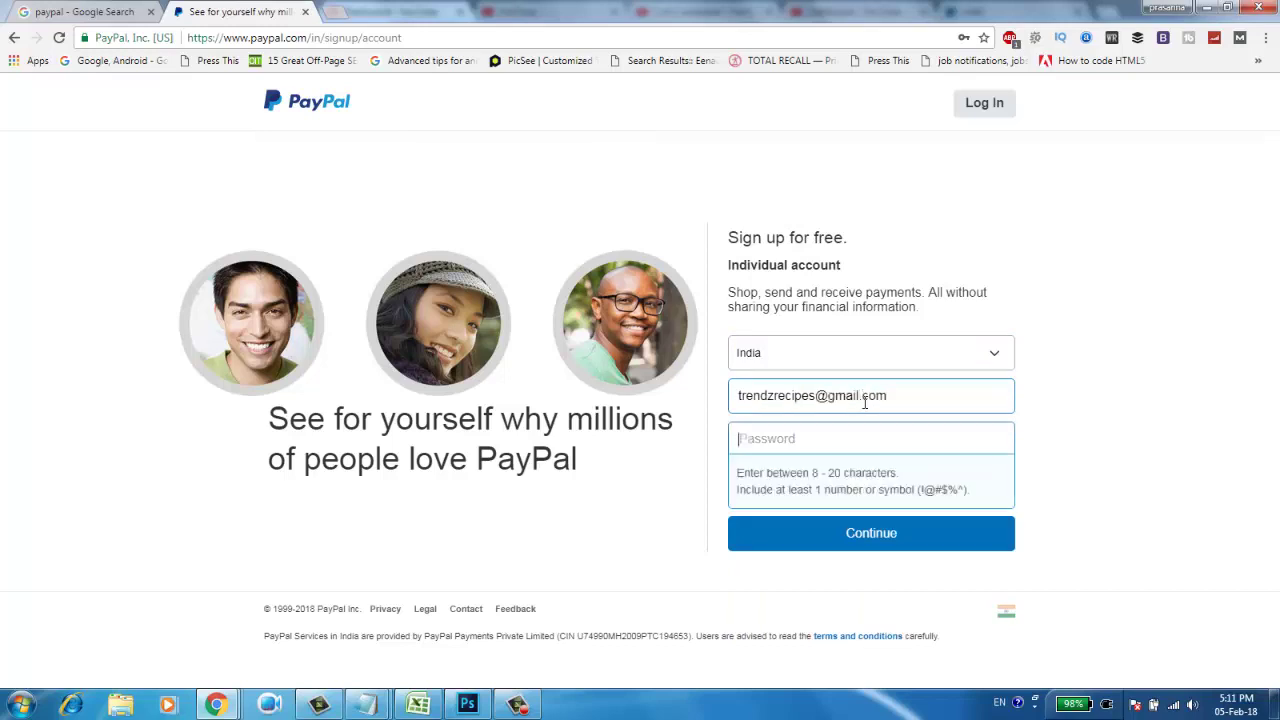
pyautogui.write('•••••••')
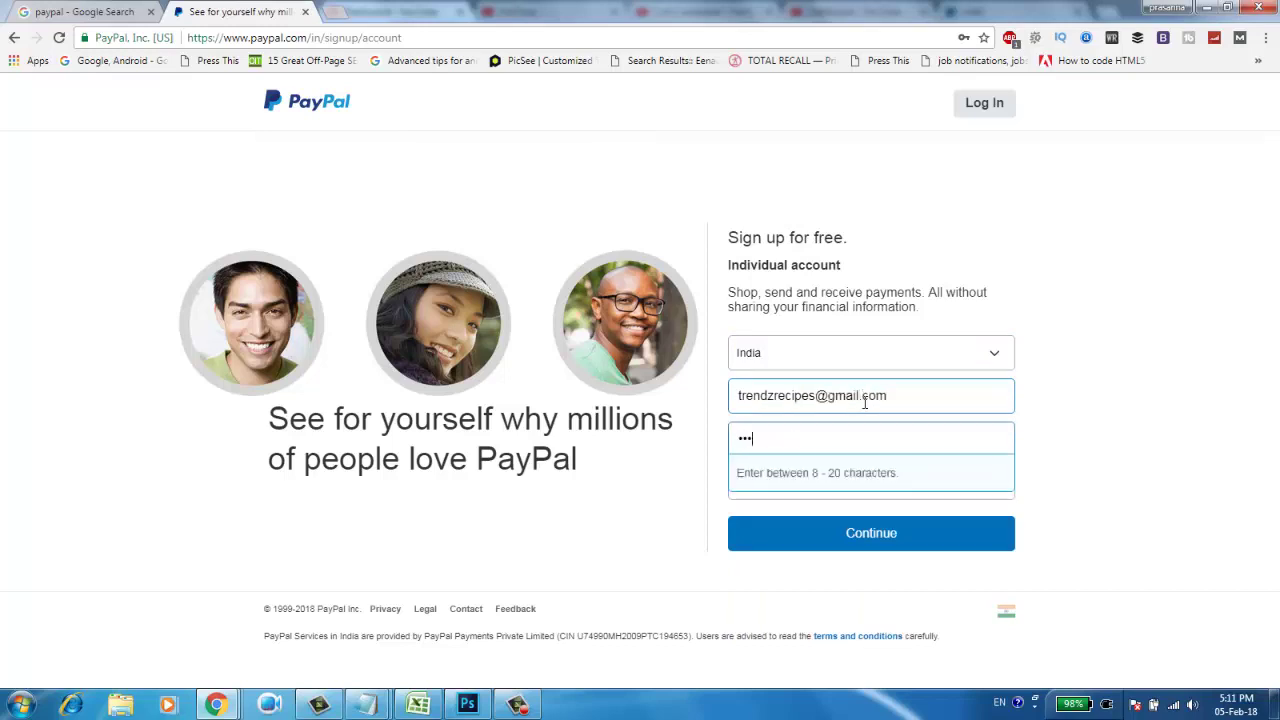
pyautogui.write('•')
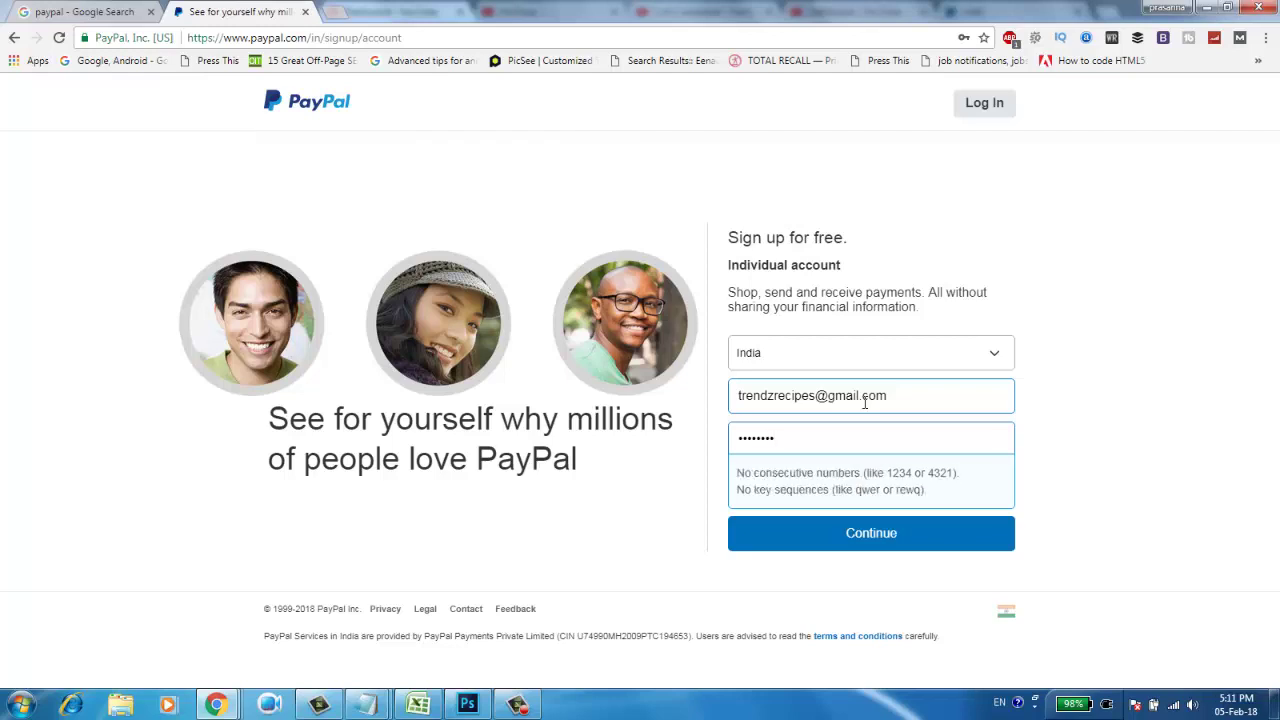
pyautogui.write('•')
pyautogui.press('Tab')
pyautogui.hotkey('ctrl', 'v')
pyautogui.click(848, 533)
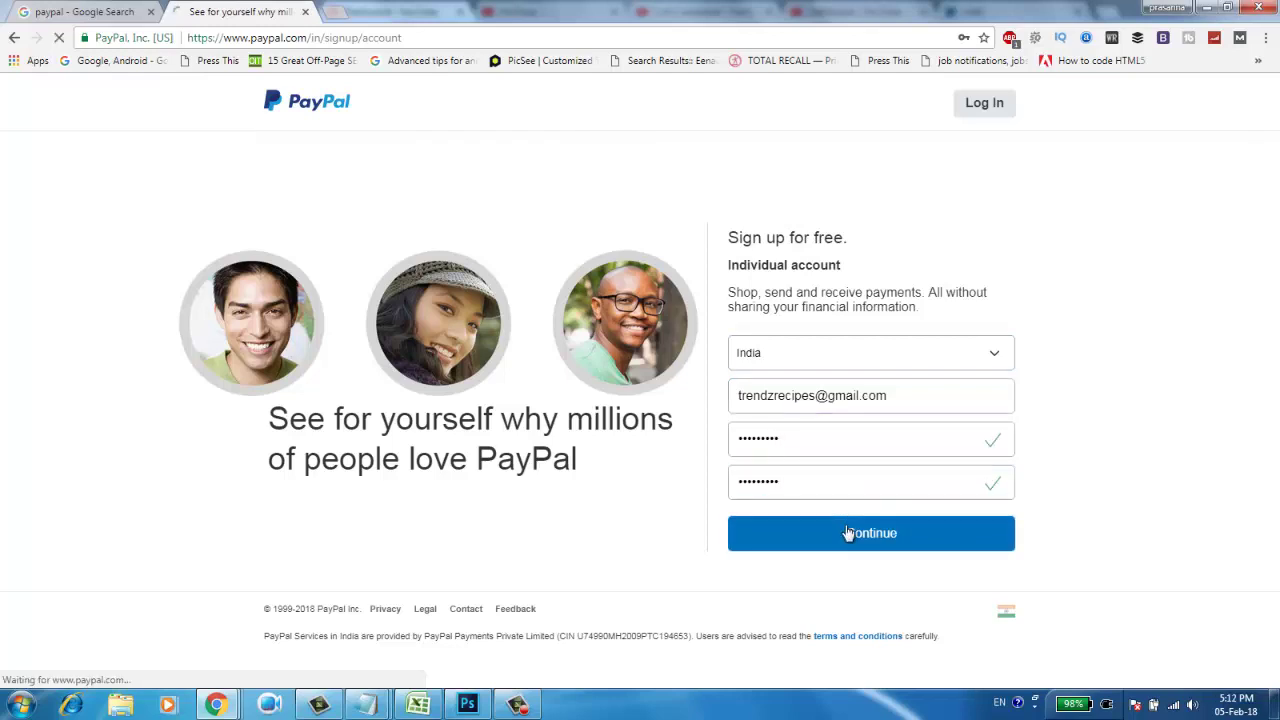
# Enter the account holder's first name, last name and date of birth
pyautogui.click(738, 195)
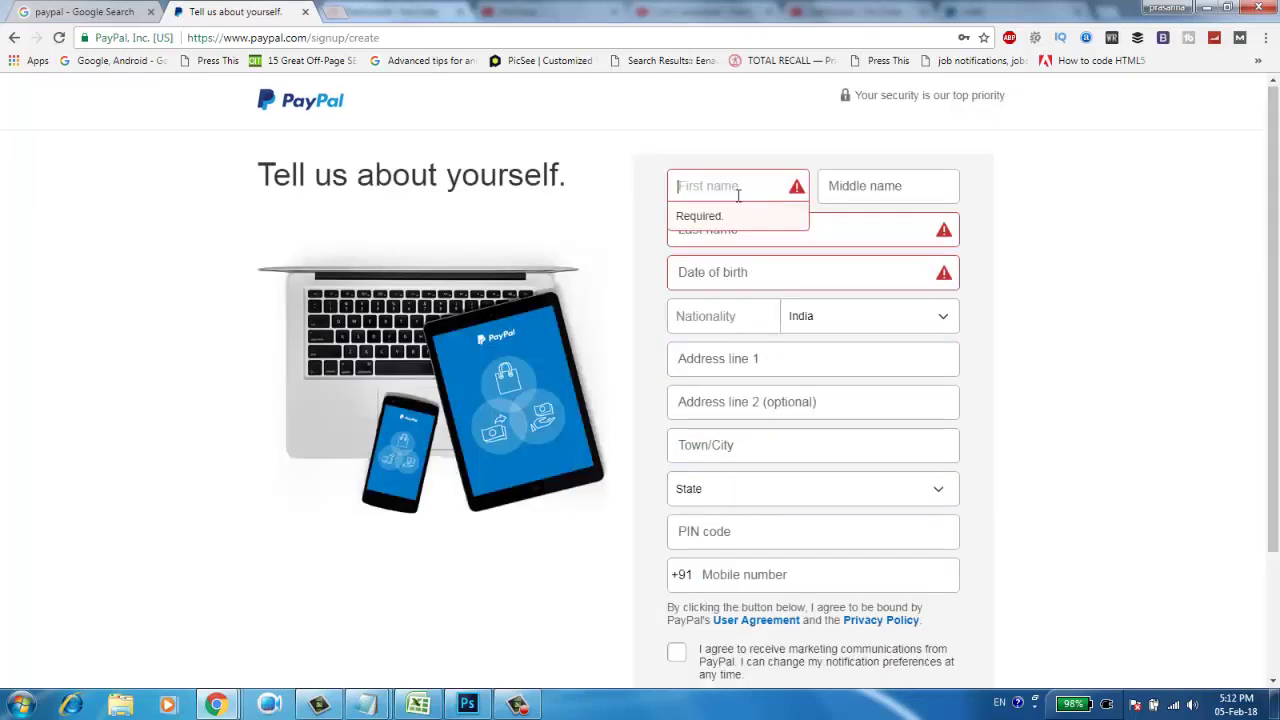
pyautogui.write('Prasanna')
pyautogui.press('Tab')
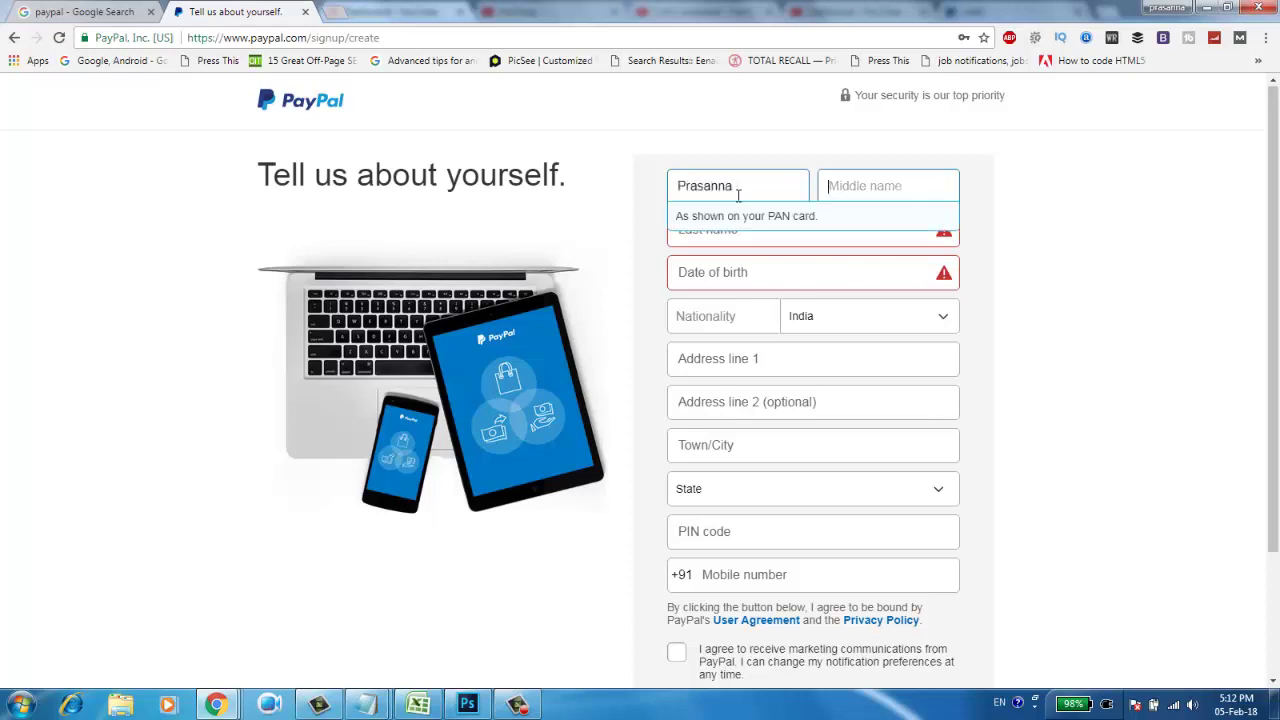
pyautogui.click(790, 235)
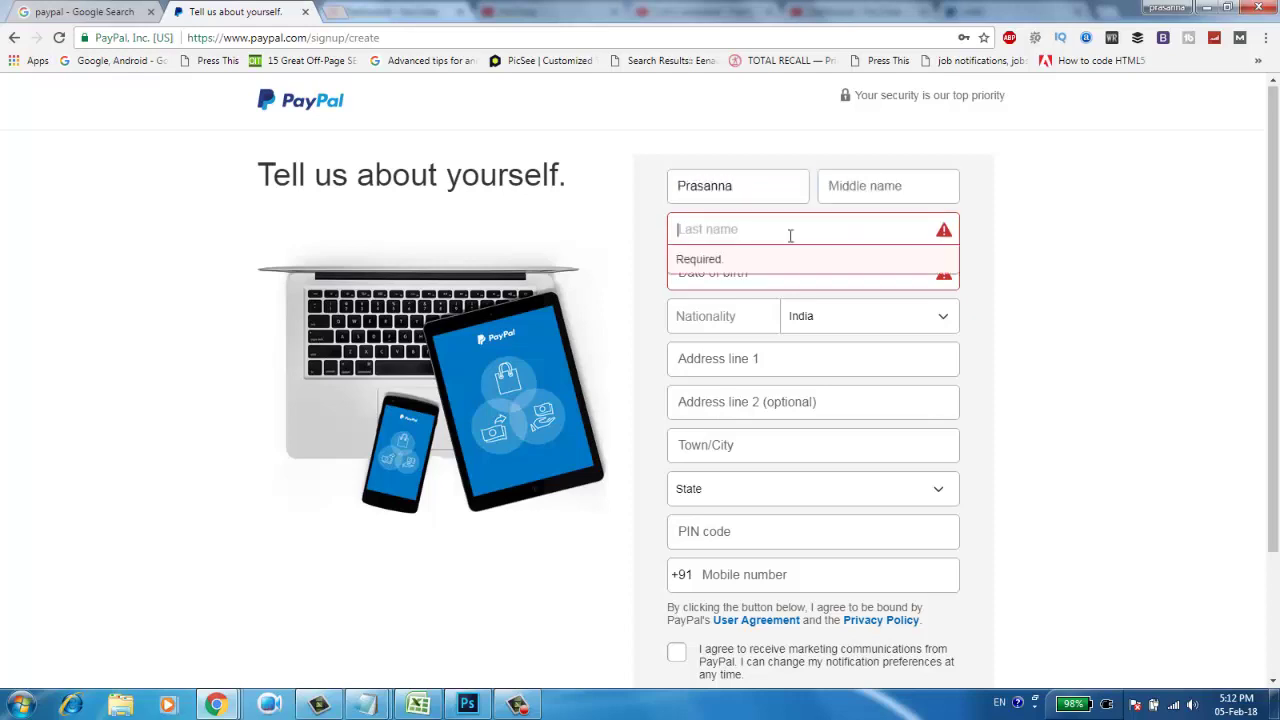
pyautogui.write('M')
pyautogui.press('Tab')
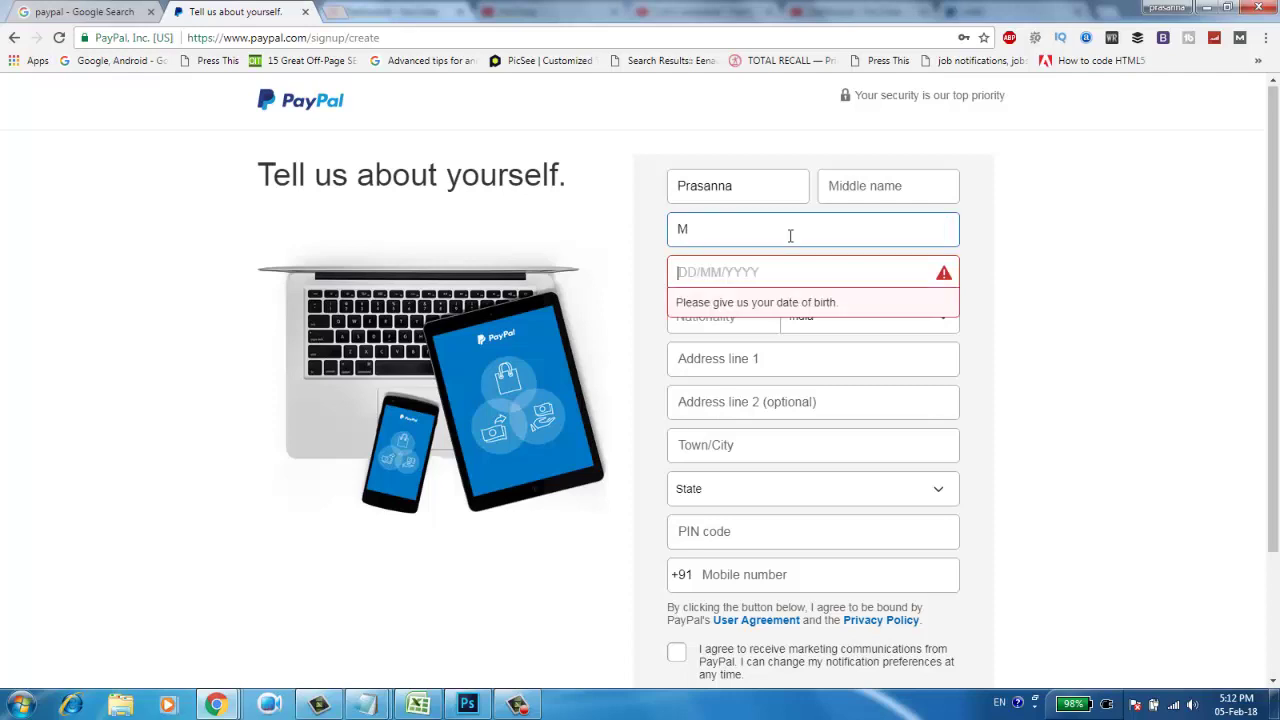
pyautogui.write('18')
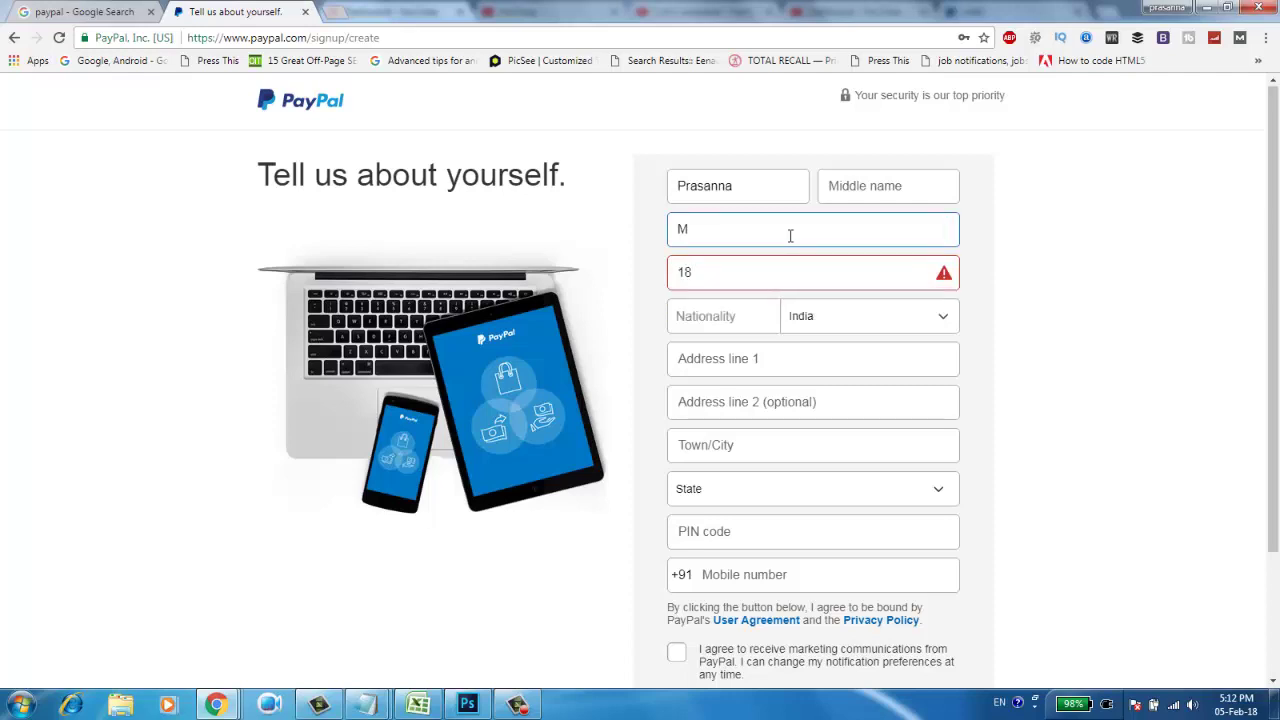
pyautogui.write('/03')
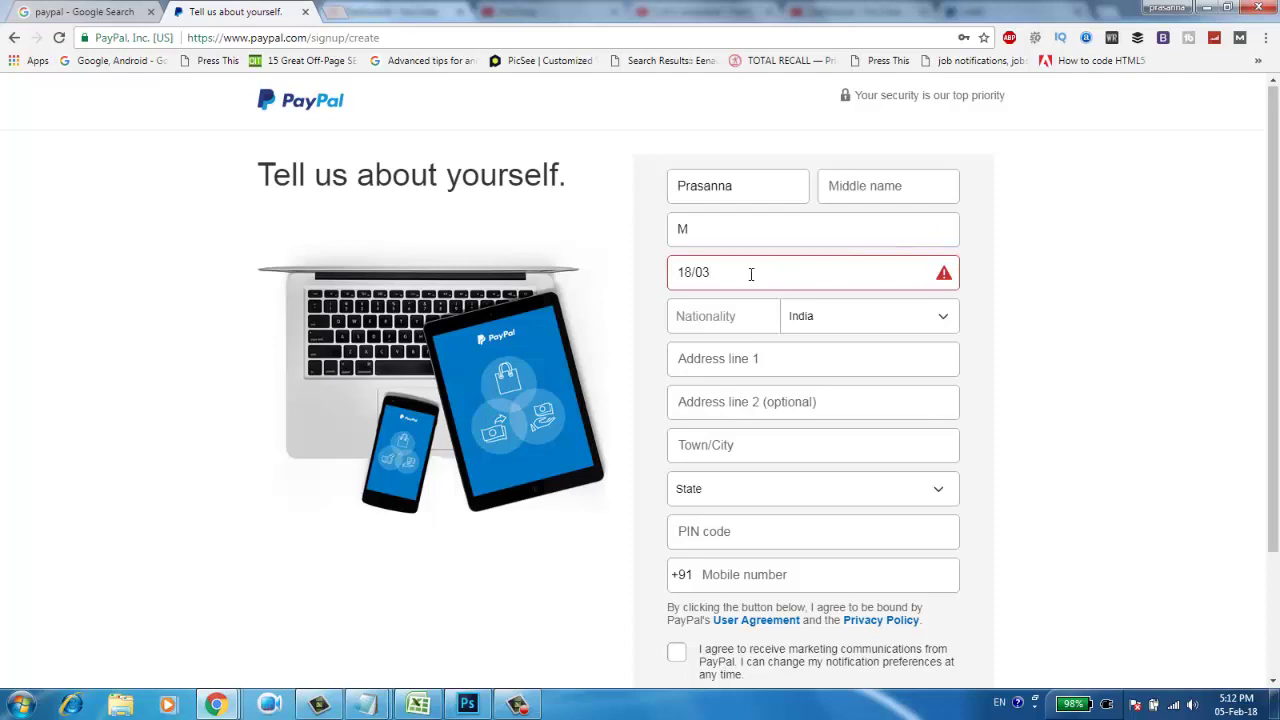
pyautogui.press('BackSpace')
pyautogui.press('BackSpace')
pyautogui.press('BackSpace')
pyautogui.press('BackSpace')
pyautogui.press('BackSpace')
# Fill in both address lines and the mobile number
pyautogui.click(770, 358)
pyautogui.write('Lingampally')
pyautogui.press('Tab')
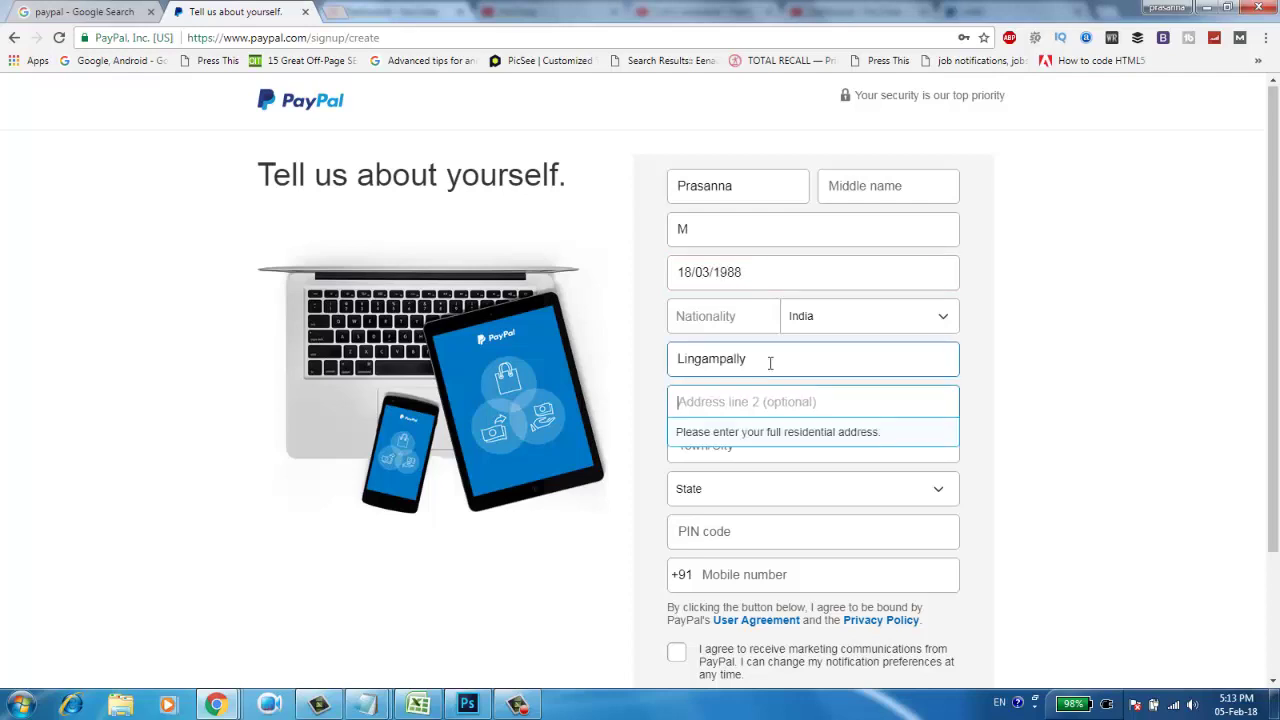
pyautogui.write('Chan')
pyautogui.press('BackSpace')
pyautogui.press('BackSpace')
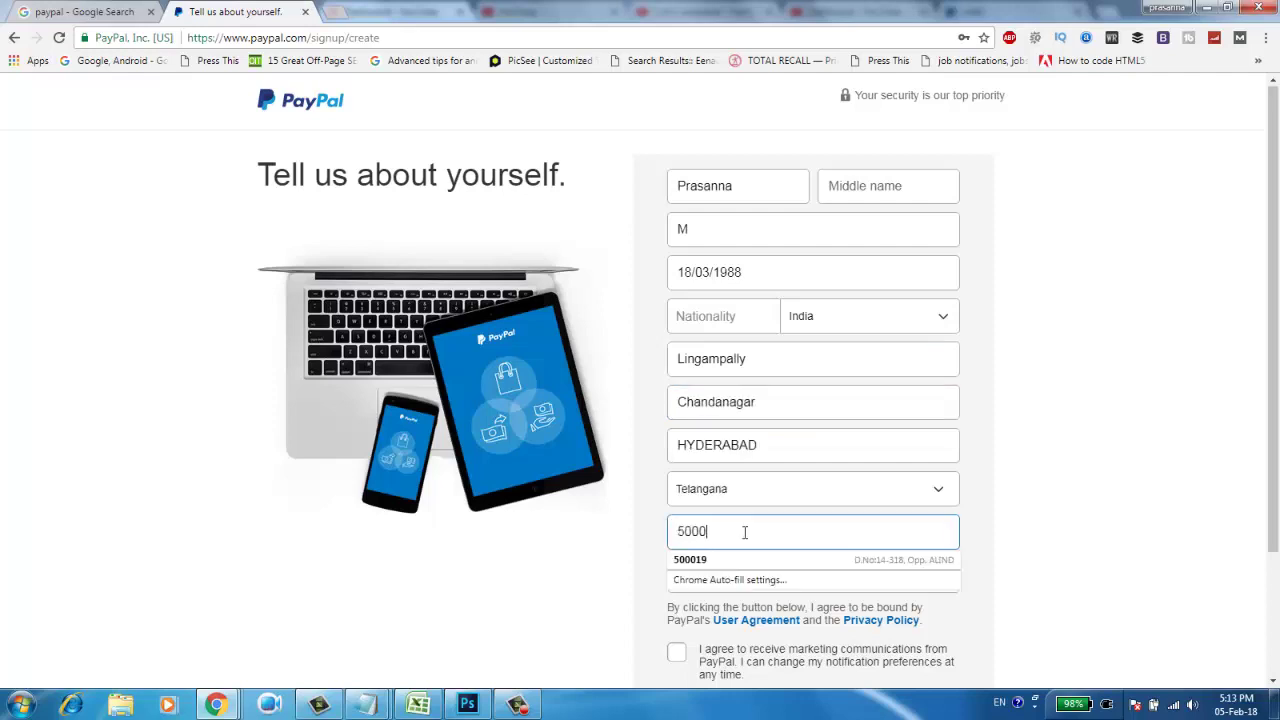
pyautogui.write('19')
pyautogui.click(740, 578)
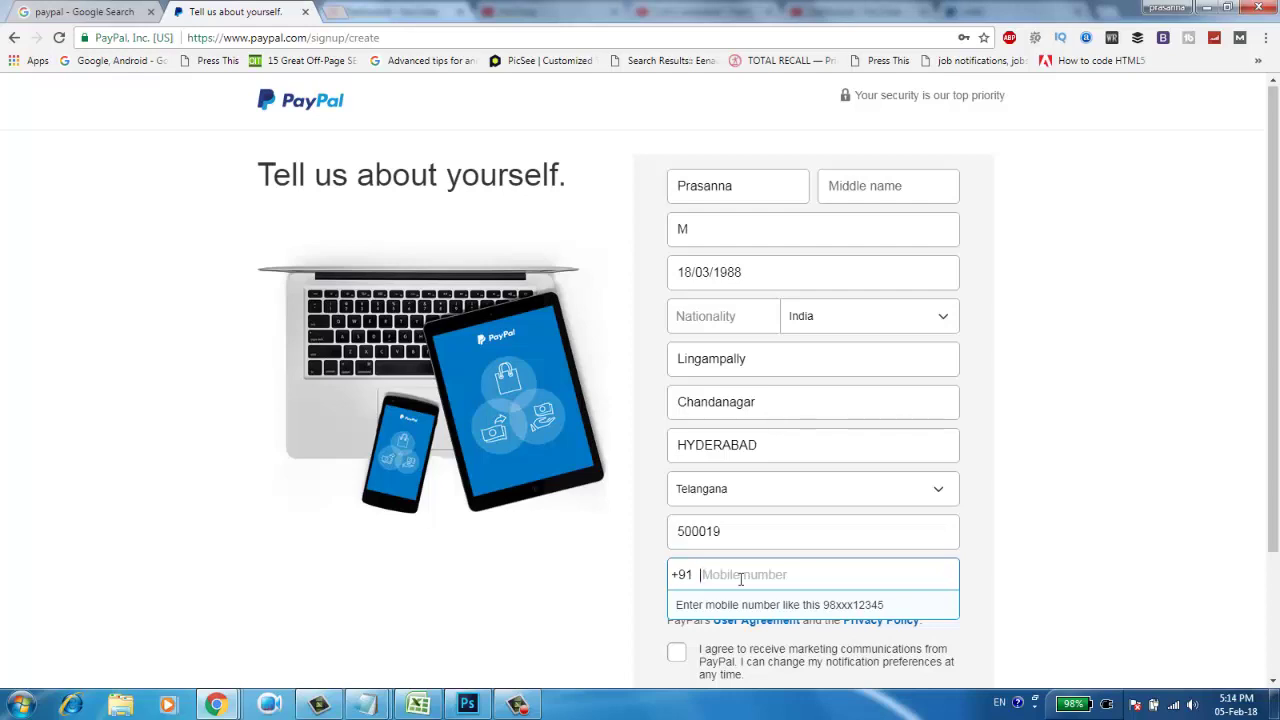
pyautogui.write('9876543210')
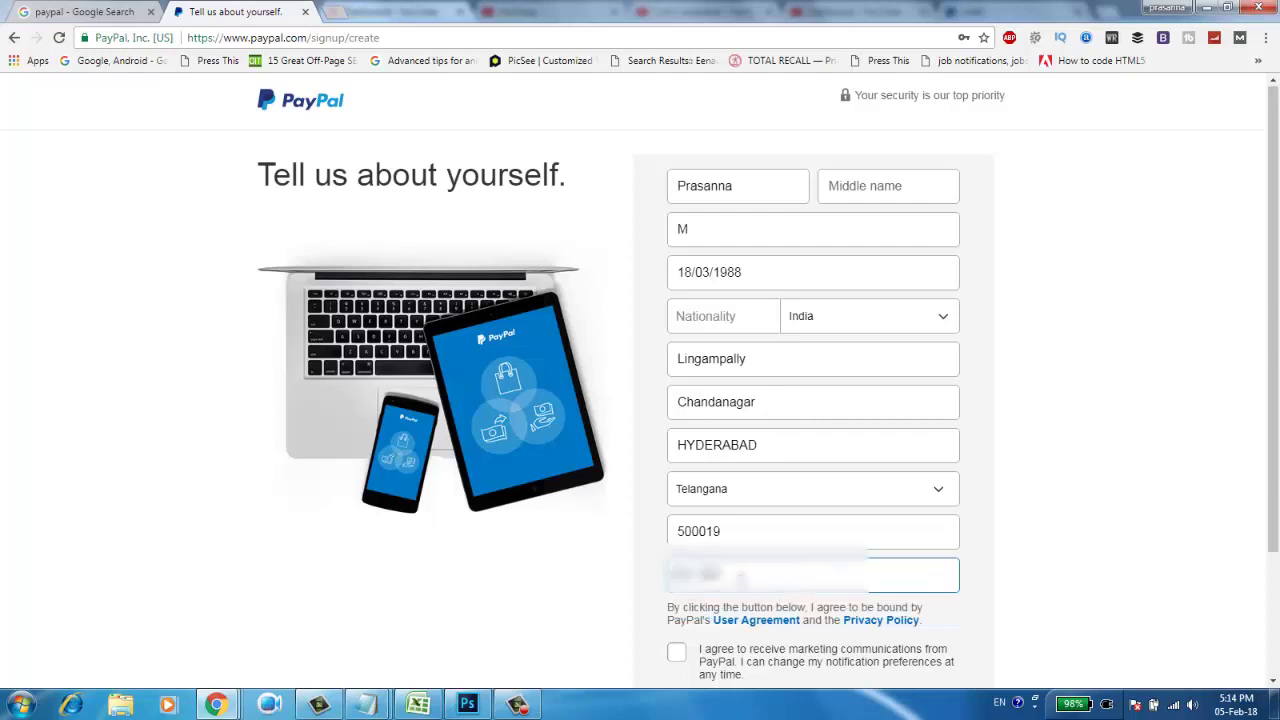
# Return to the PIN code field, opt into marketing e-mails, and create the account
pyautogui.click(797, 537)
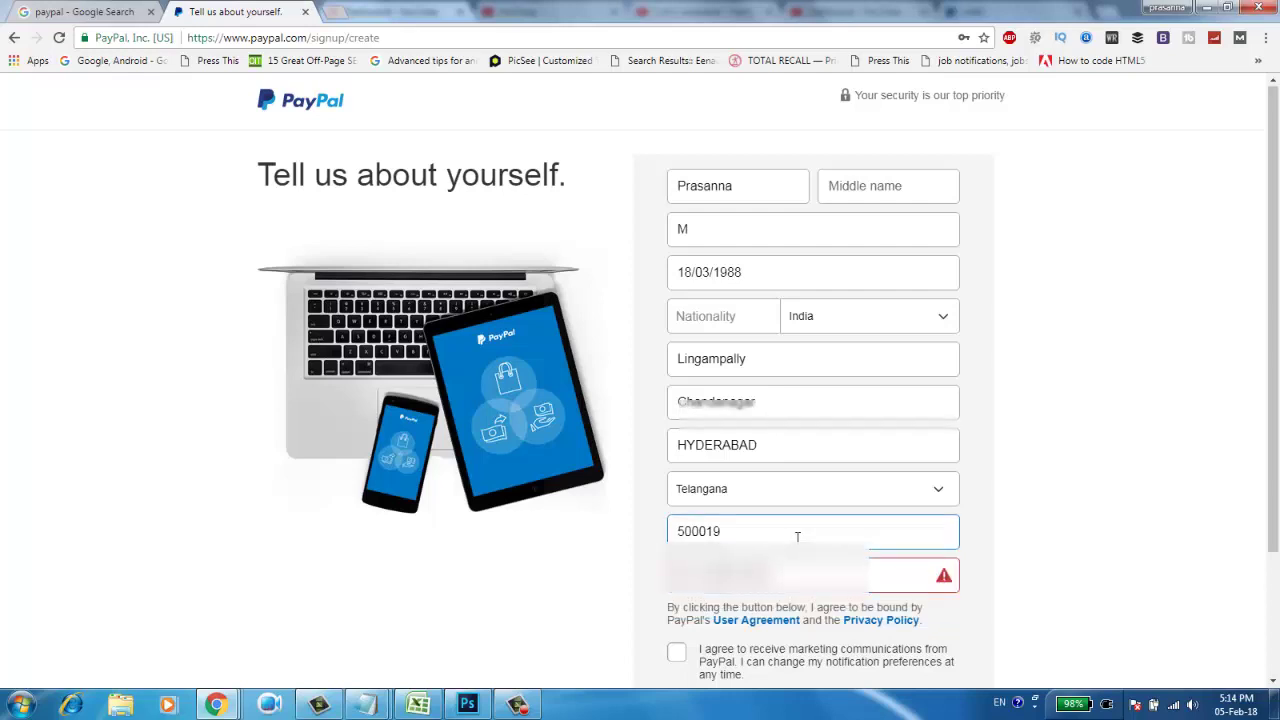
pyautogui.click(675, 655)
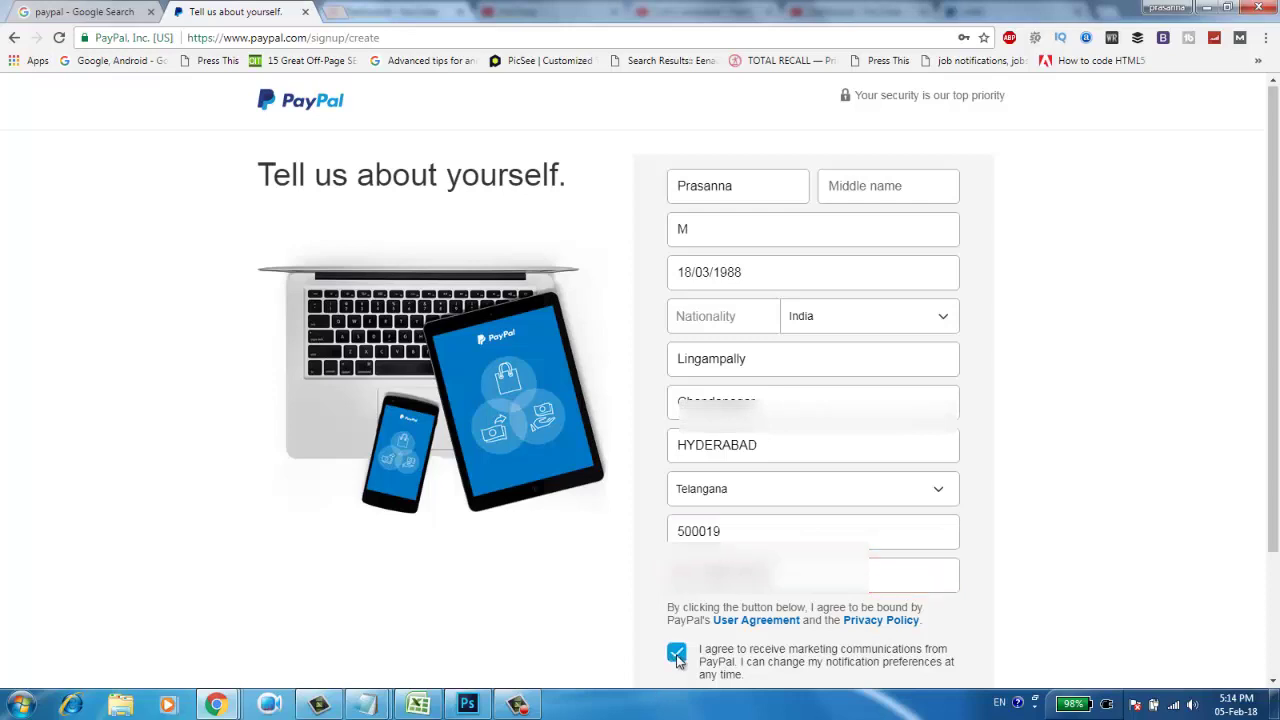
pyautogui.scroll(-2, 1263, 423)
pyautogui.click(810, 561)
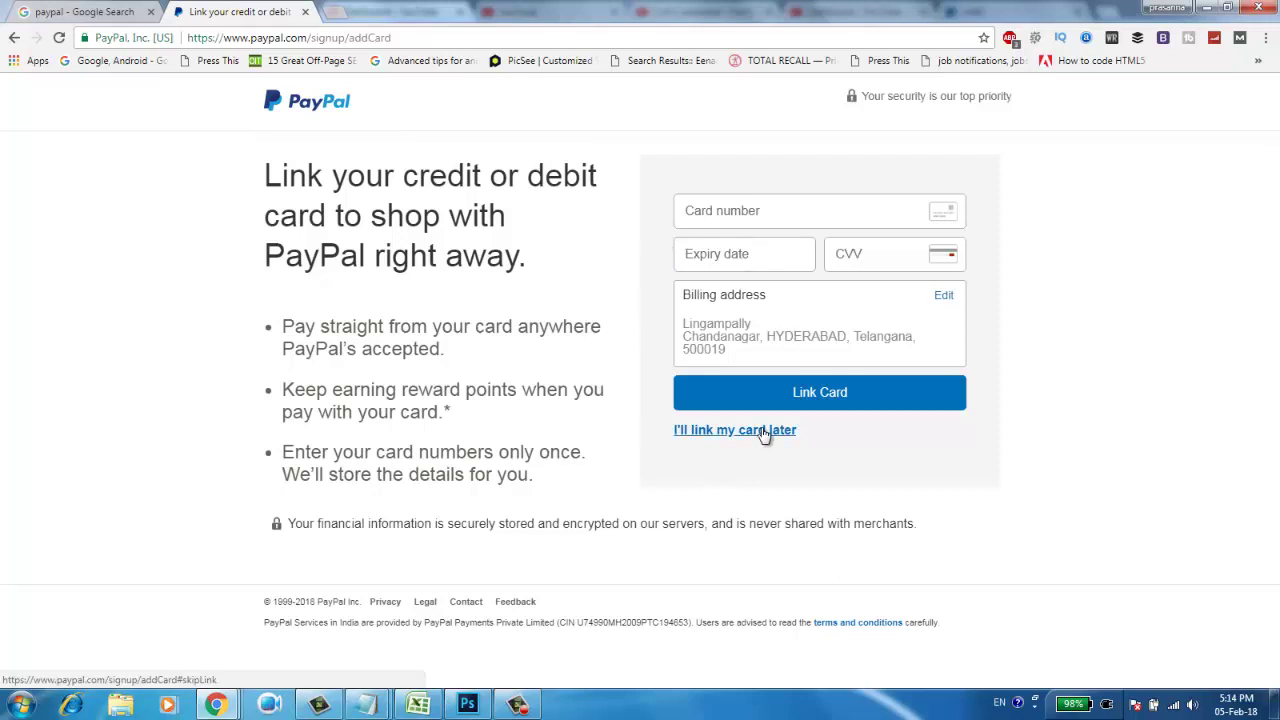
# Choose to link a card later, confirm skipping it, and go to the new account
pyautogui.click(762, 430)
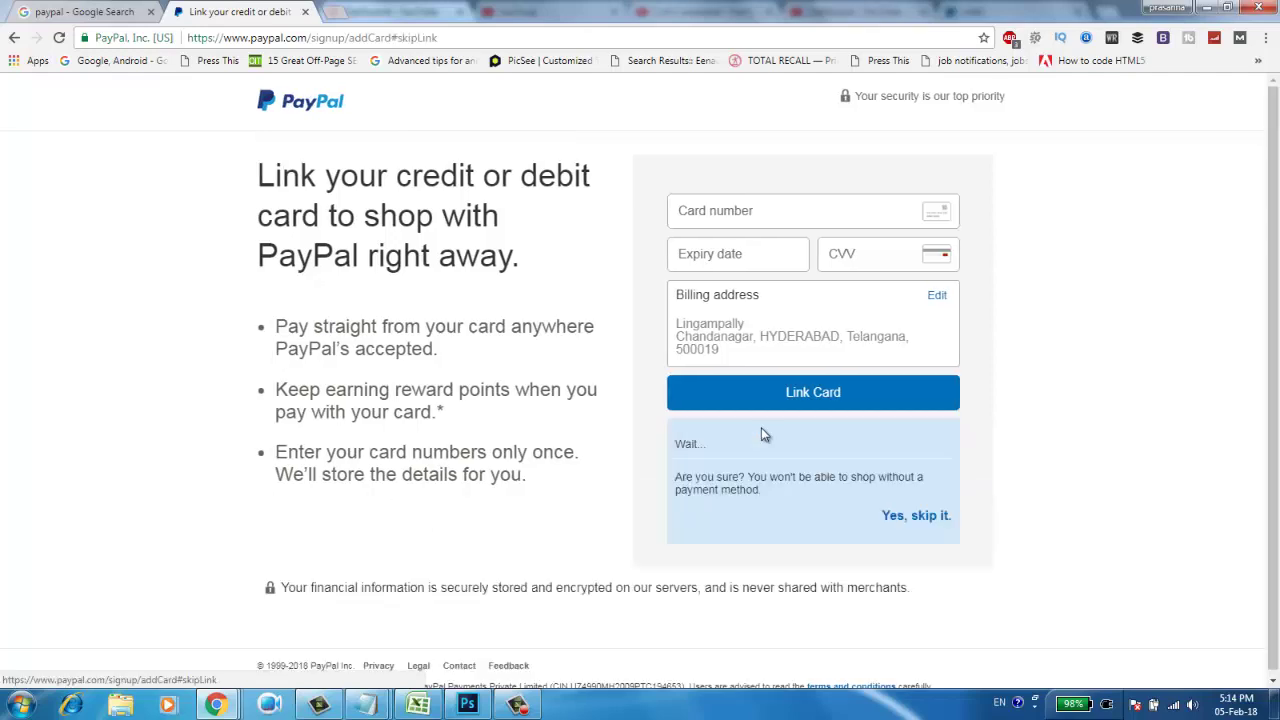
pyautogui.click(920, 520)
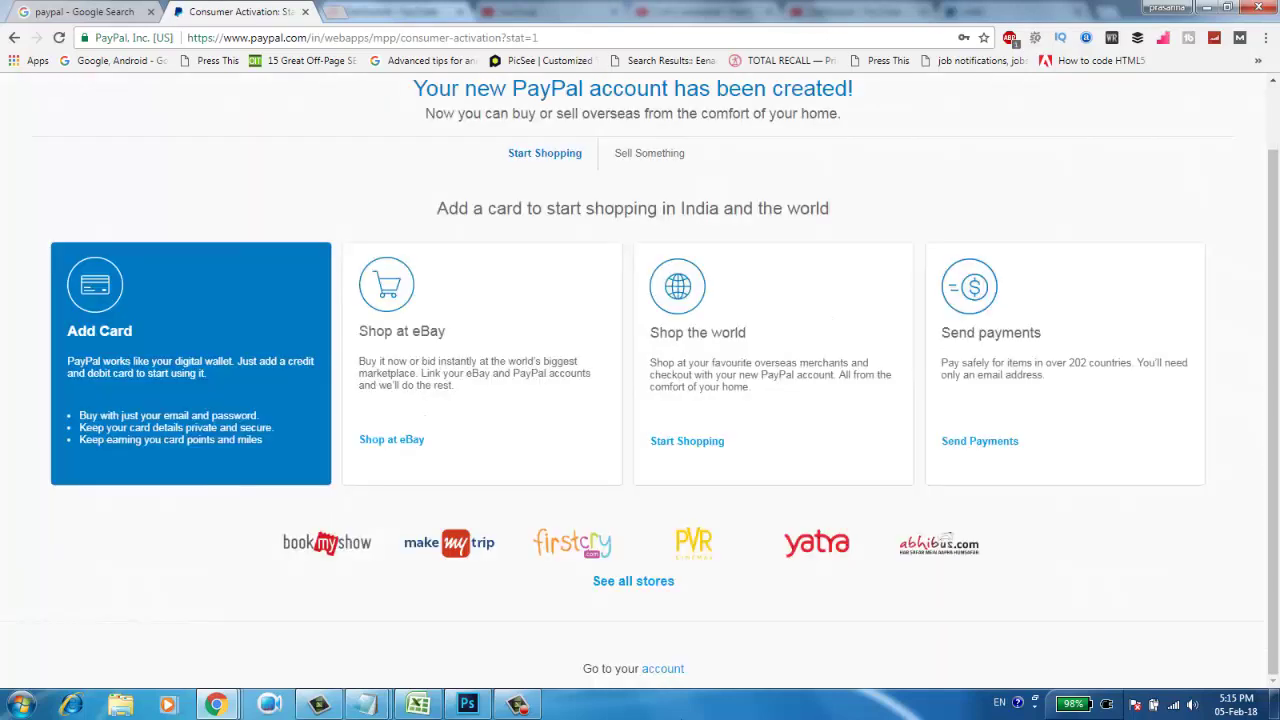
pyautogui.click(662, 670)
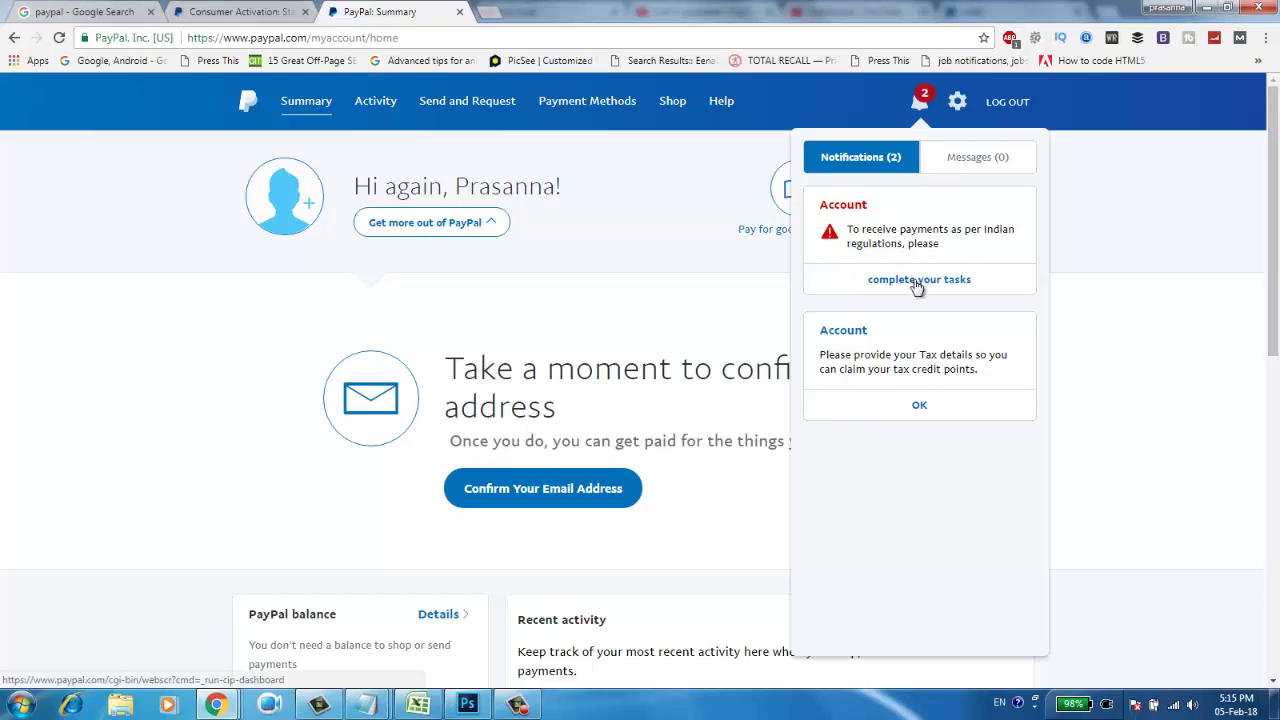
# Open the receive-payments tasks, check the residential address options, then reach Payment Methods
pyautogui.click(917, 280)
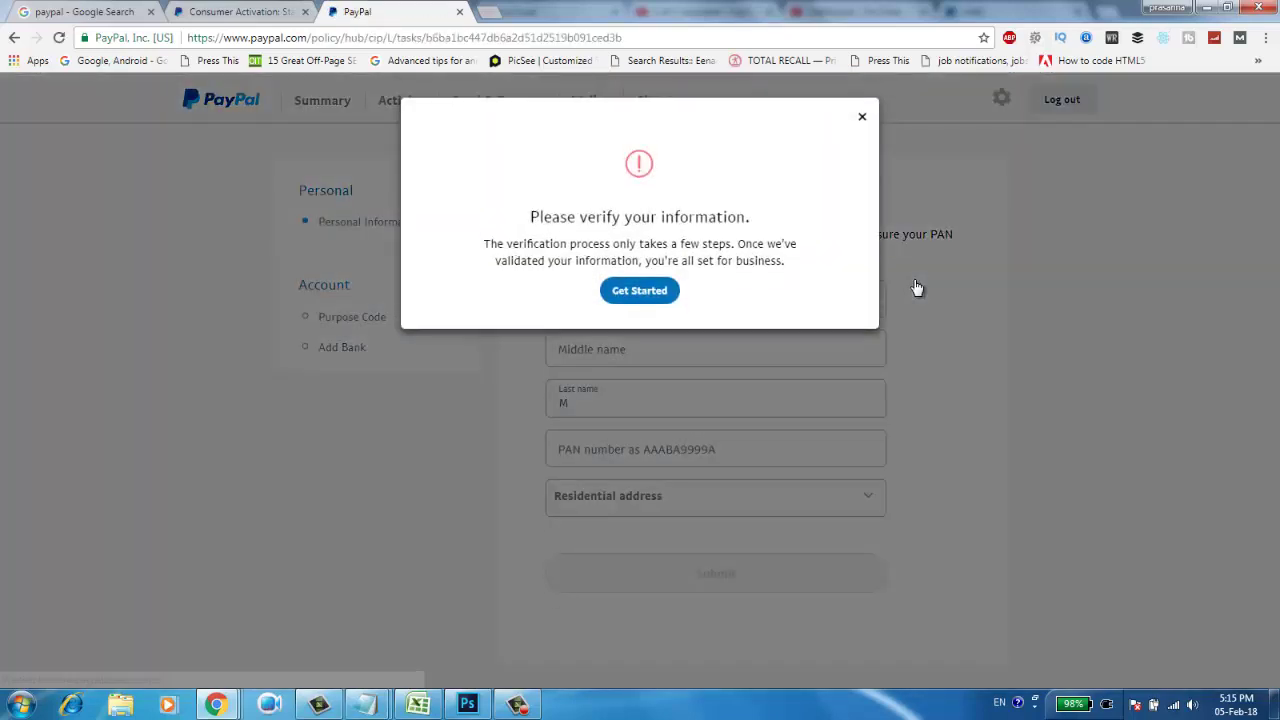
pyautogui.click(651, 290)
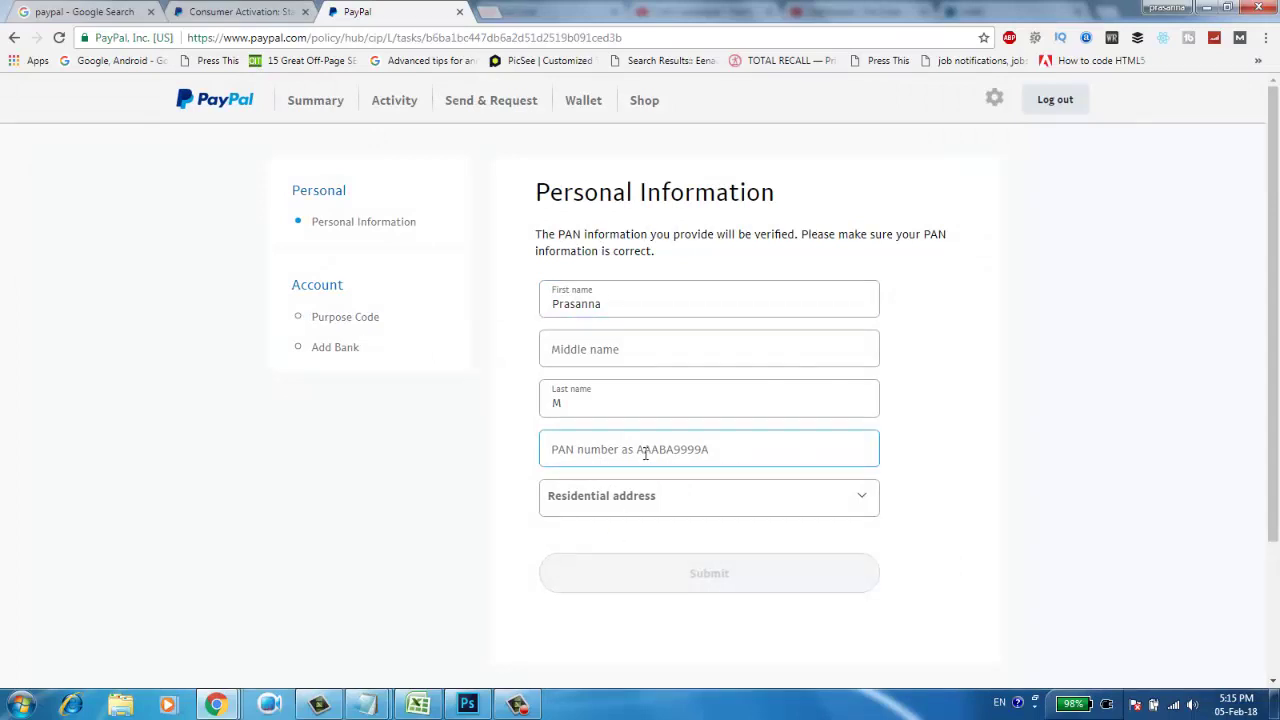
pyautogui.click(656, 516)
pyautogui.click(656, 516)
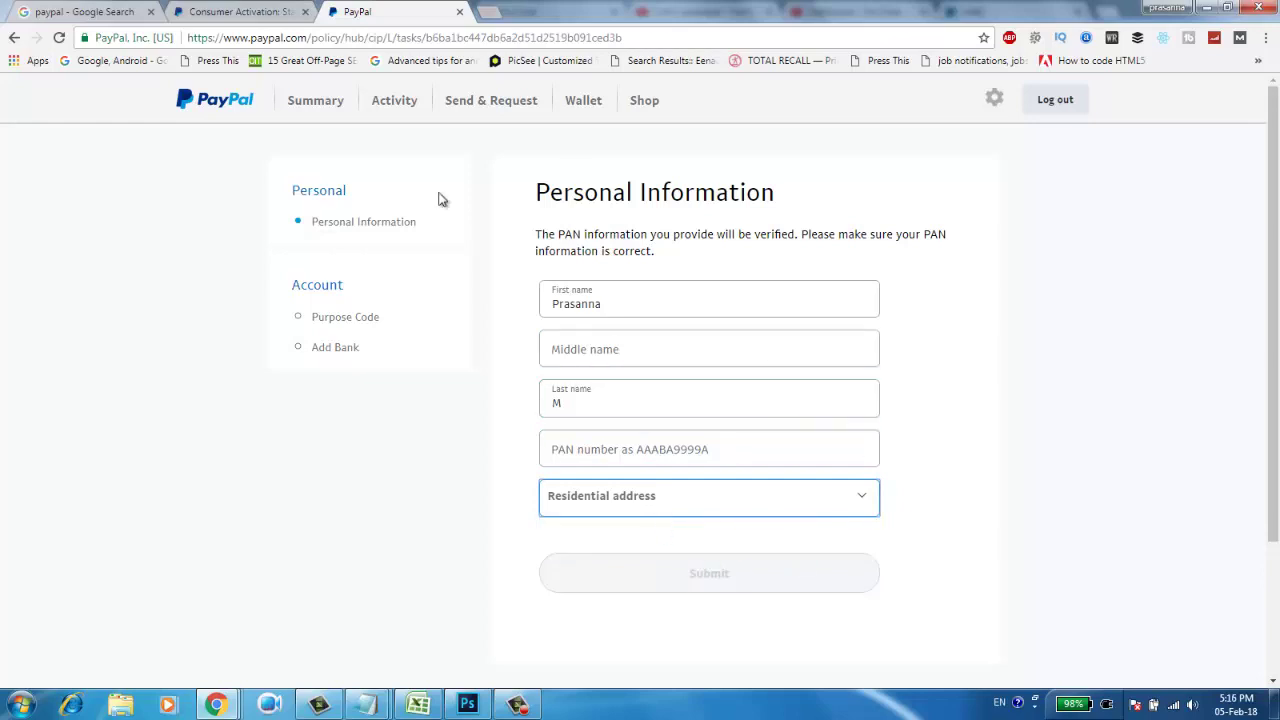
pyautogui.click(336, 101)
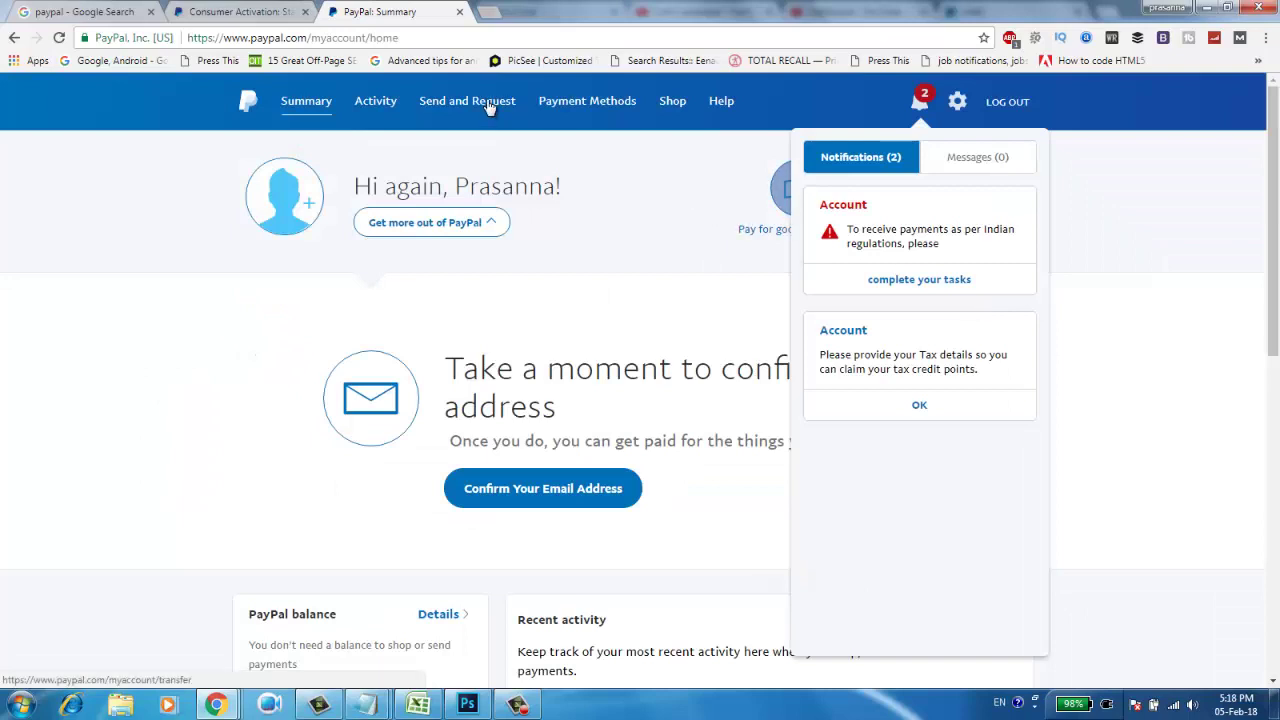
pyautogui.click(594, 103)
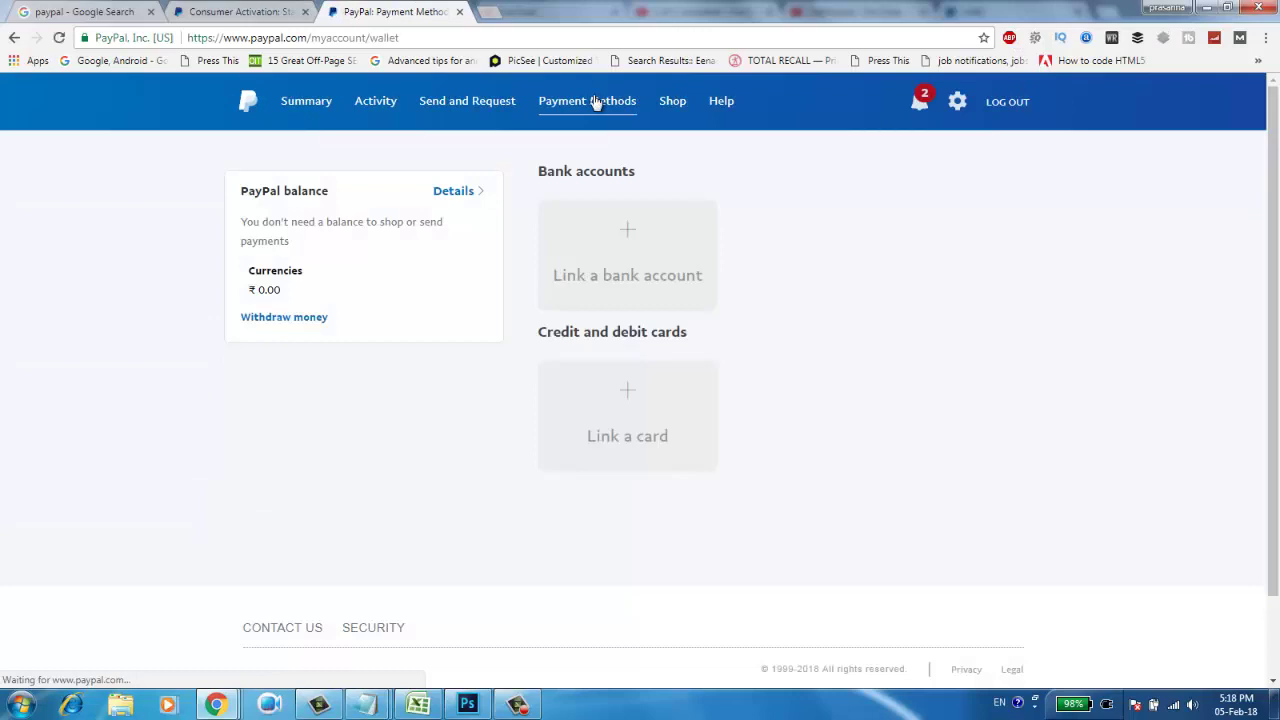
# Open the bank-linking form, select the account number and IFSC code fields, then continue
pyautogui.click(642, 250)
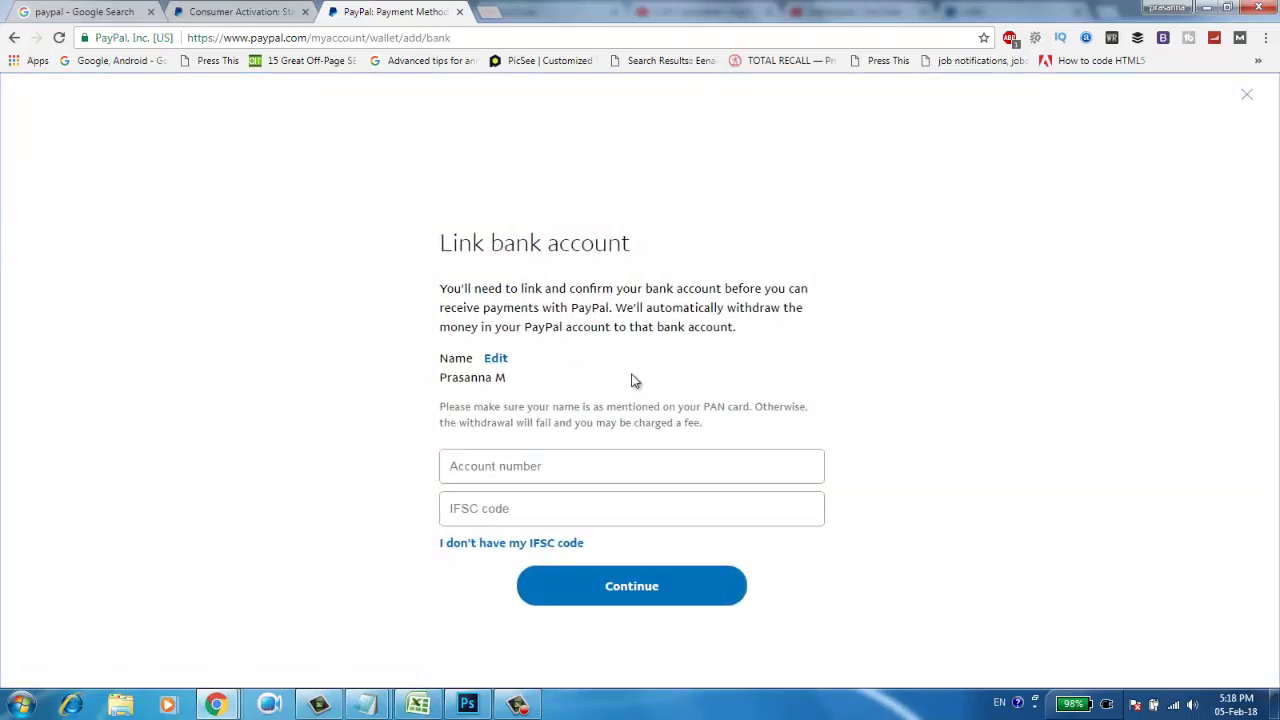
pyautogui.click(507, 472)
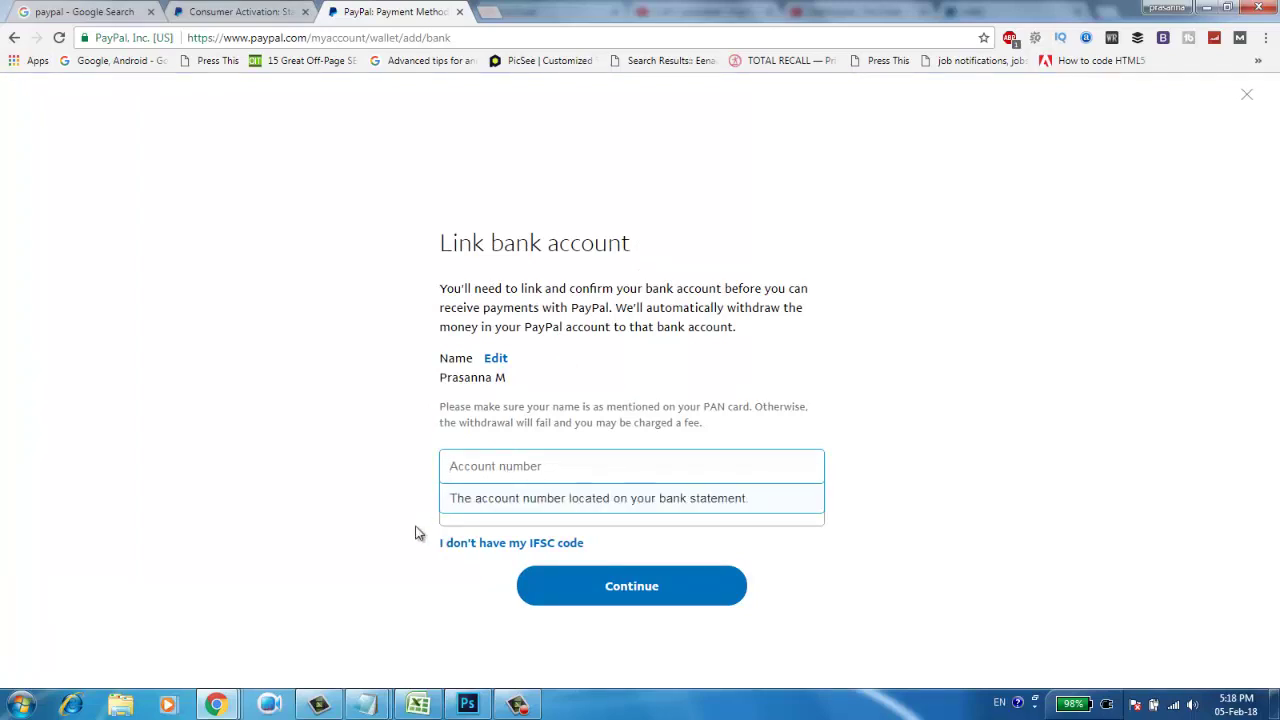
pyautogui.click(455, 506)
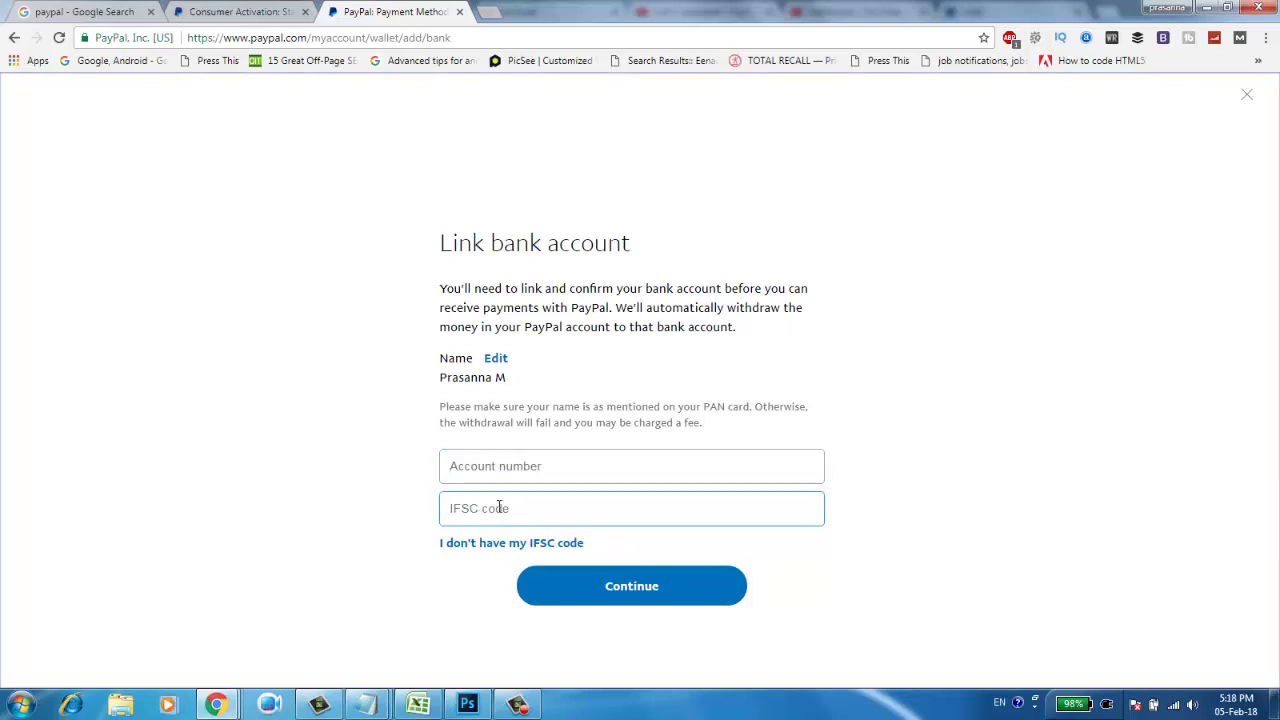
pyautogui.click(562, 588)
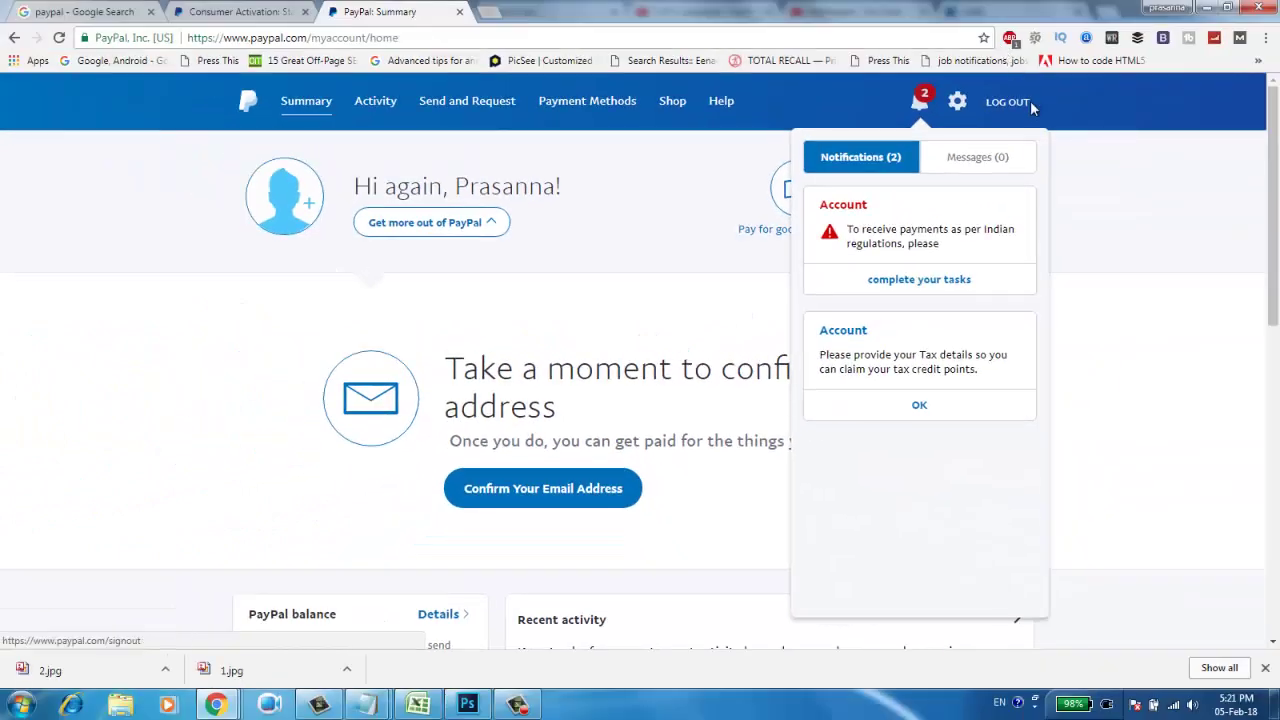
# Log out of the new account and view the established account with its Central Bank of India link
pyautogui.click(1016, 103)
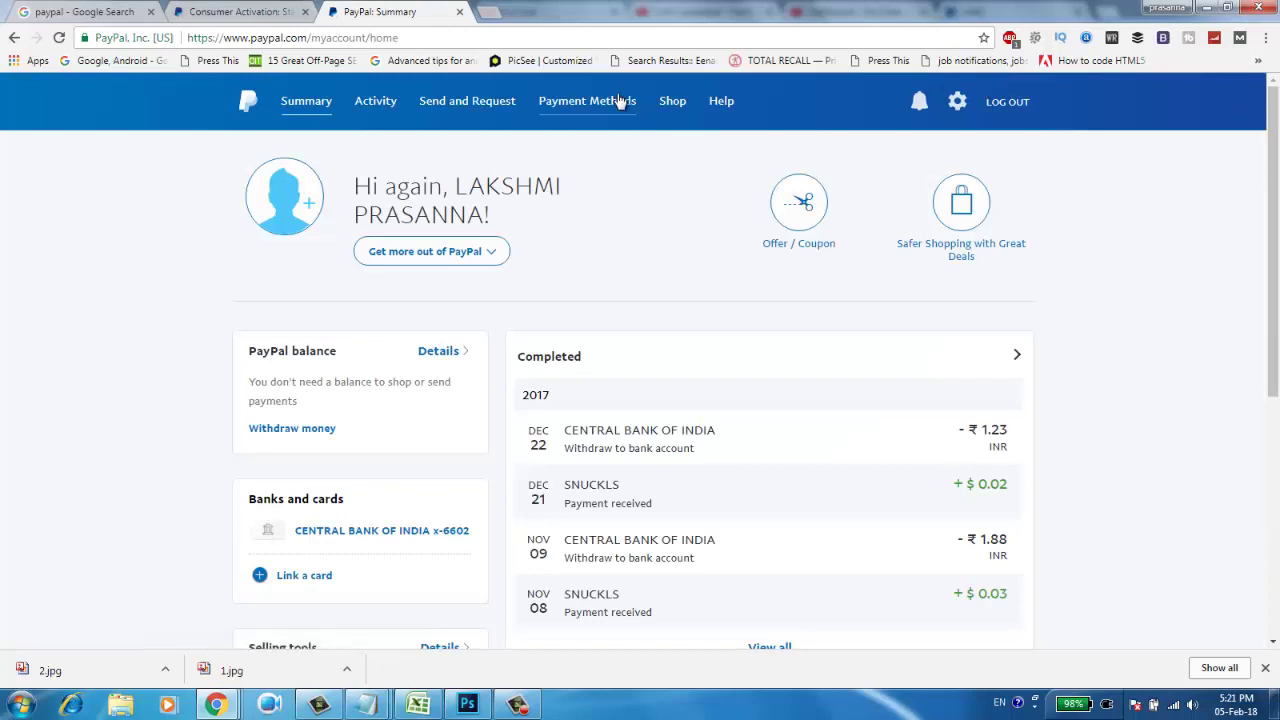
pyautogui.click(618, 100)
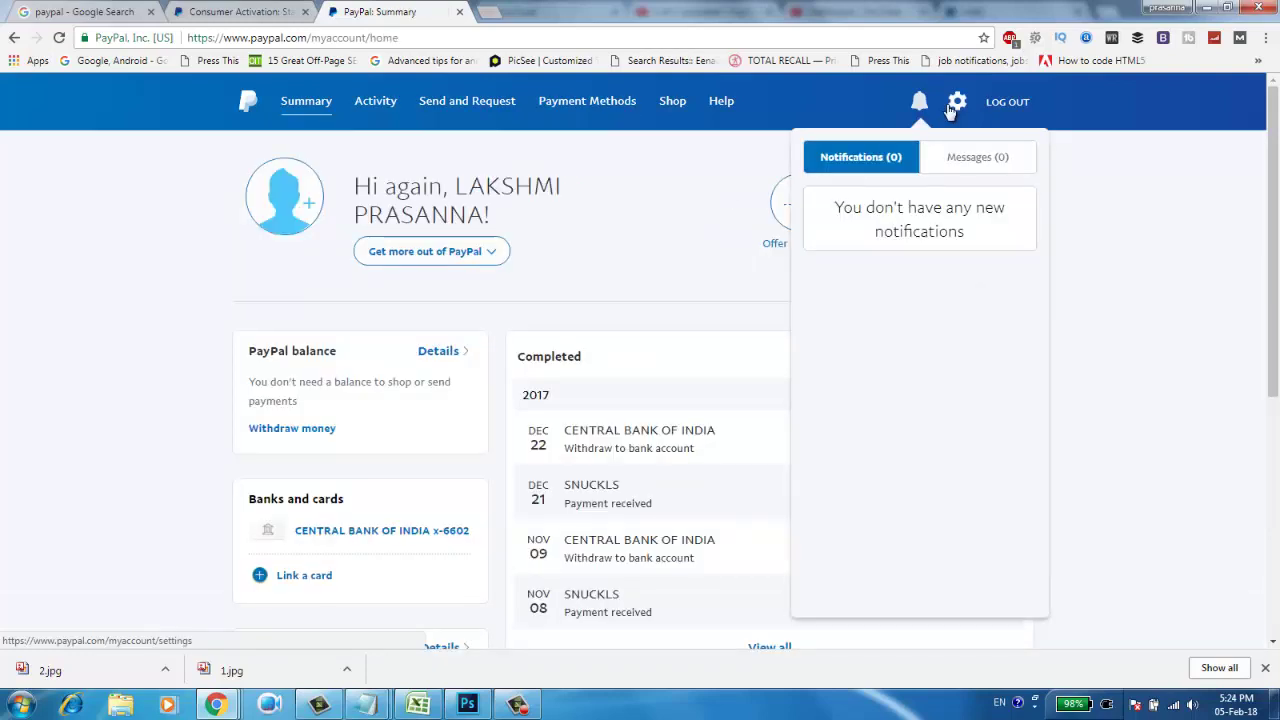
# Open Settings, scroll through the Security tab, then show the Payments tab's pre-approved payments
pyautogui.click(957, 104)
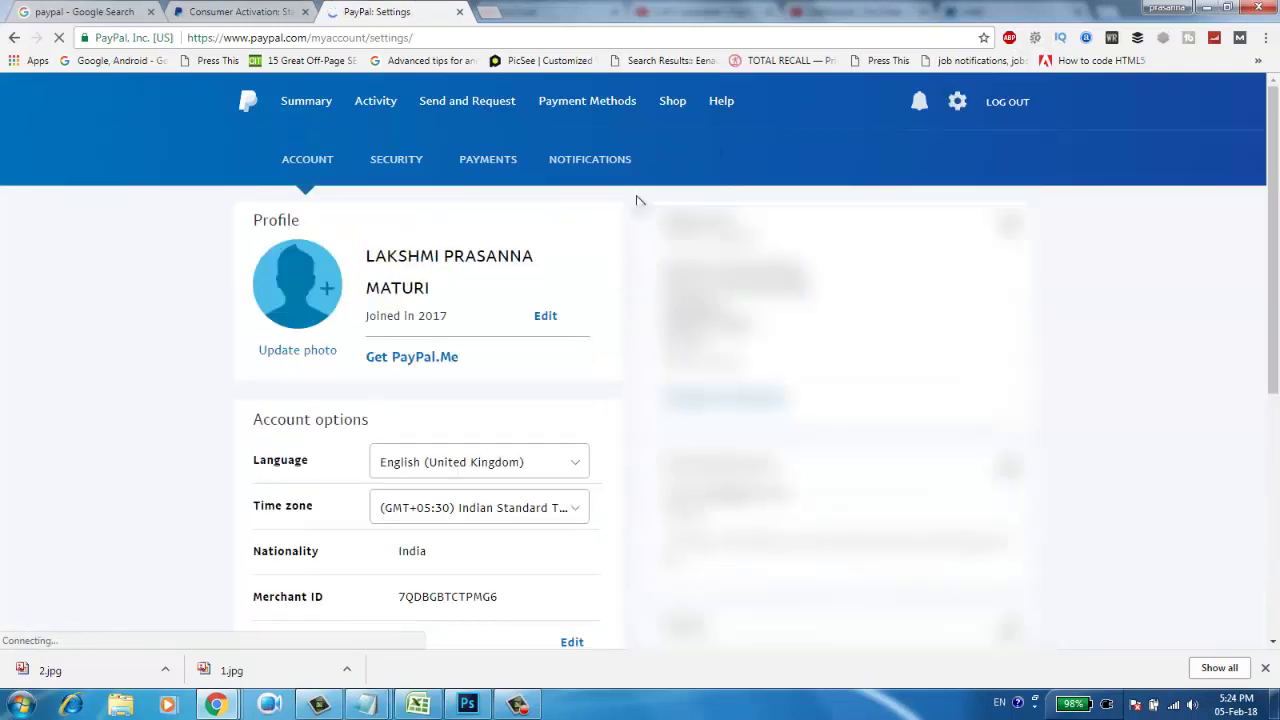
pyautogui.click(372, 164)
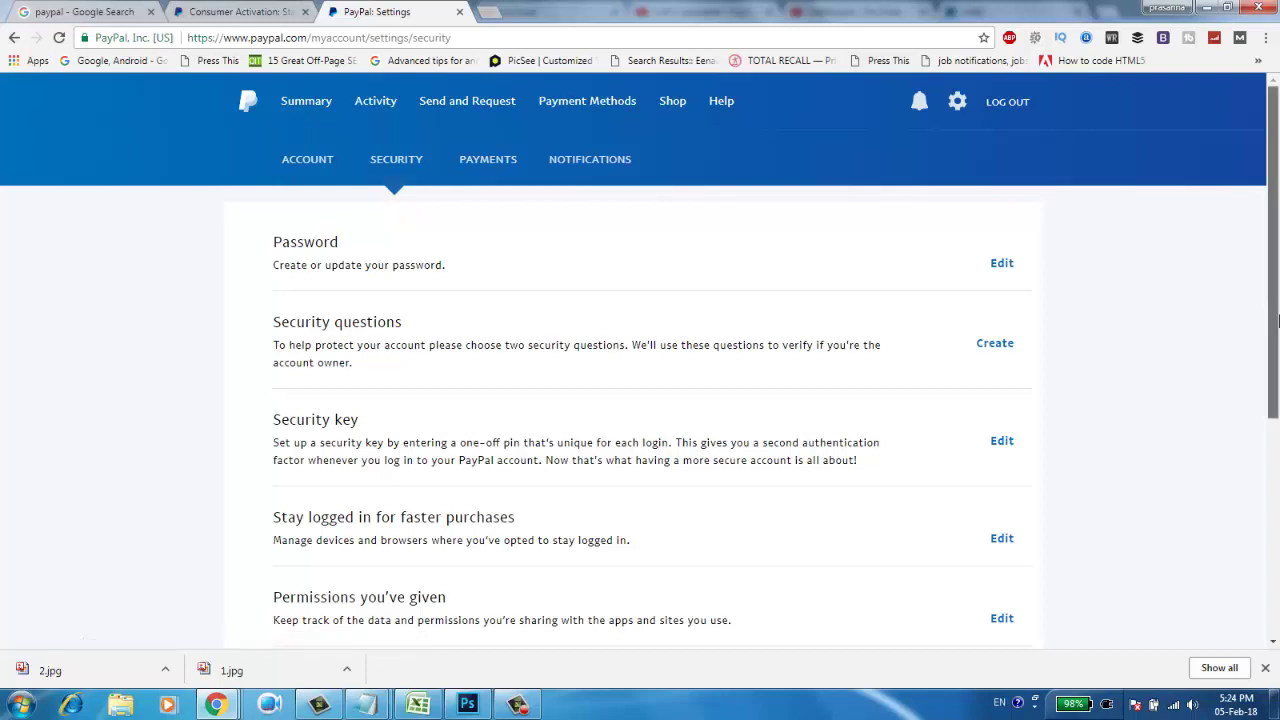
pyautogui.moveTo(1274, 312); pyautogui.dragTo(1276, 290)
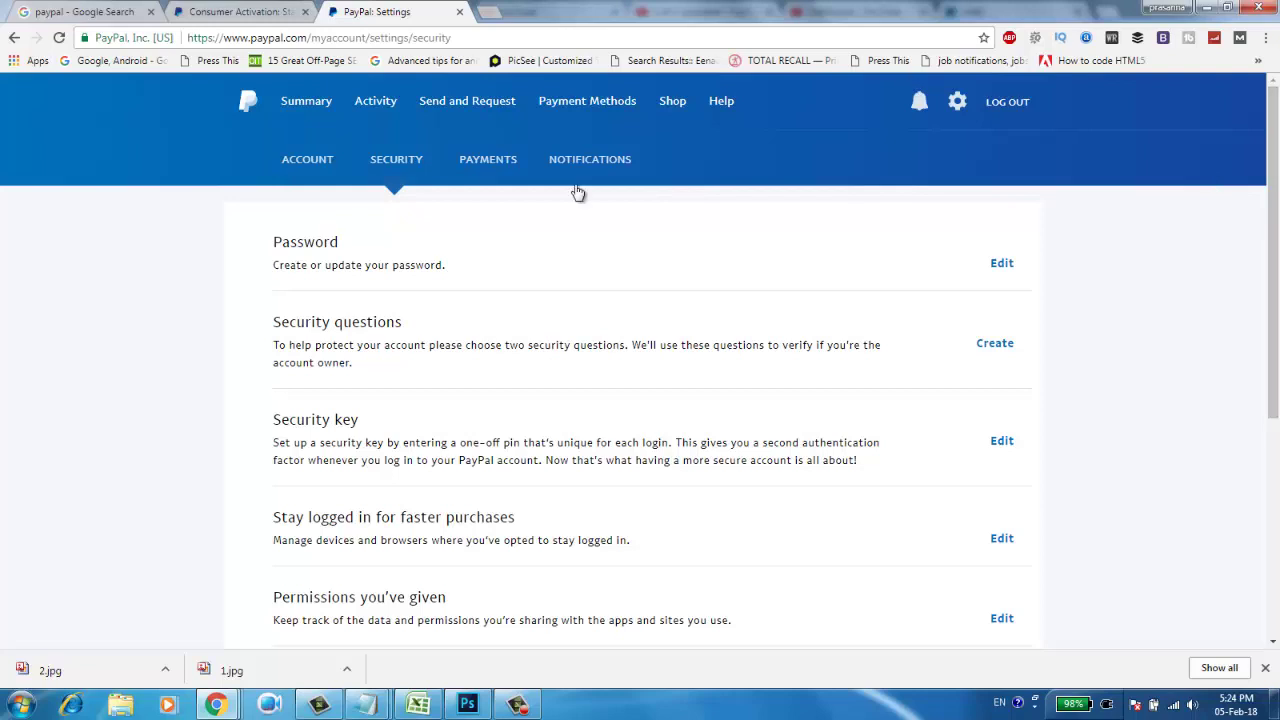
pyautogui.click(477, 162)
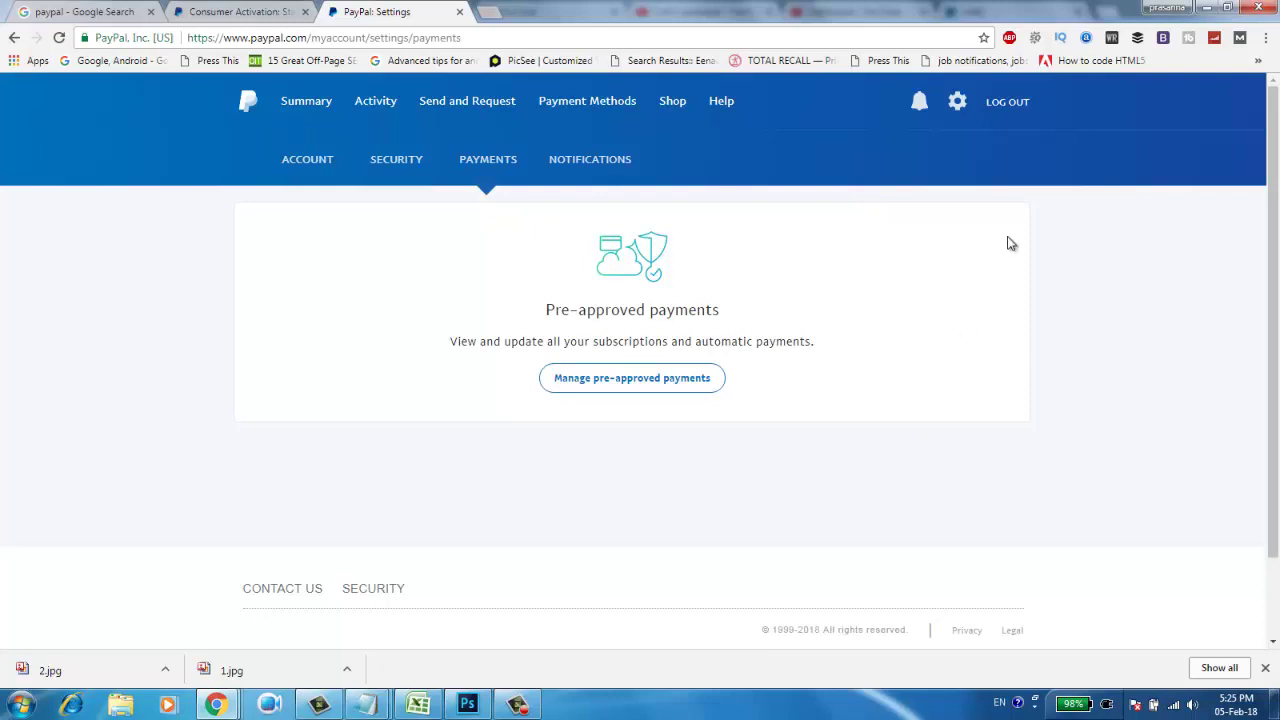
# Like the English Speaking Conversation App video and share it with a recent contact
pyautogui.click(957, 104)
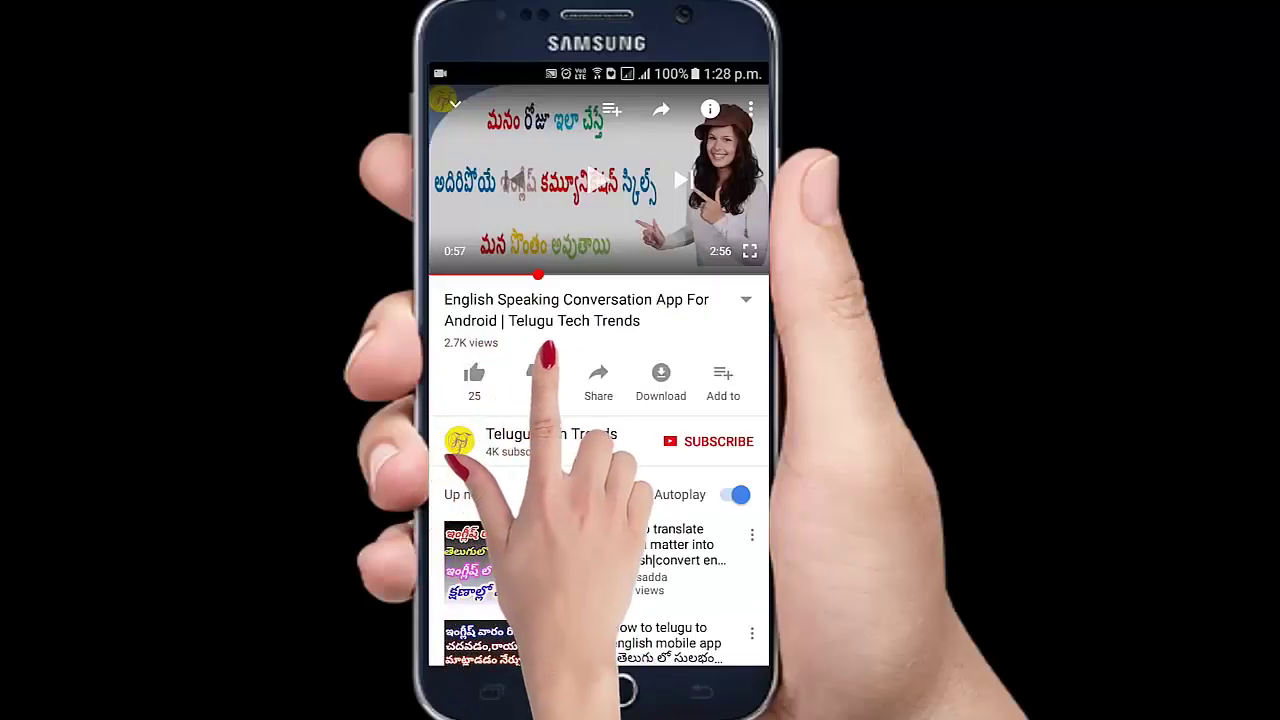
pyautogui.click(598, 378)
pyautogui.click(485, 405)
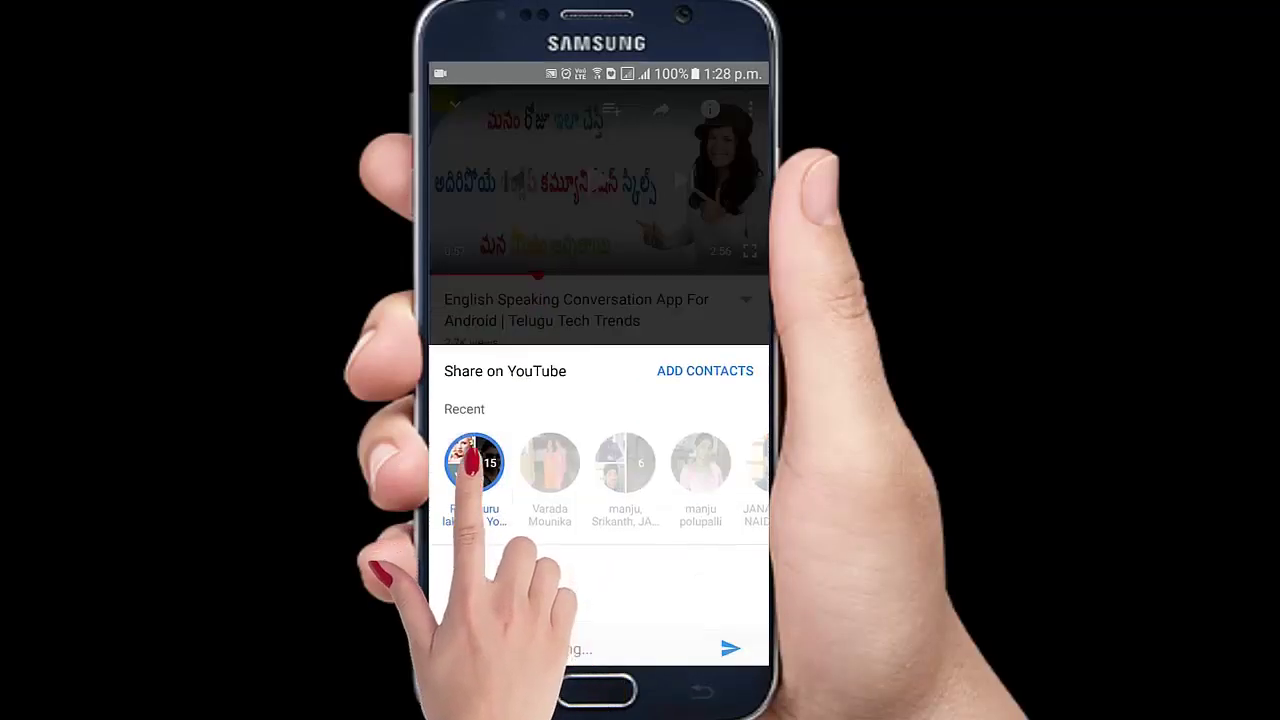
pyautogui.click(731, 639)
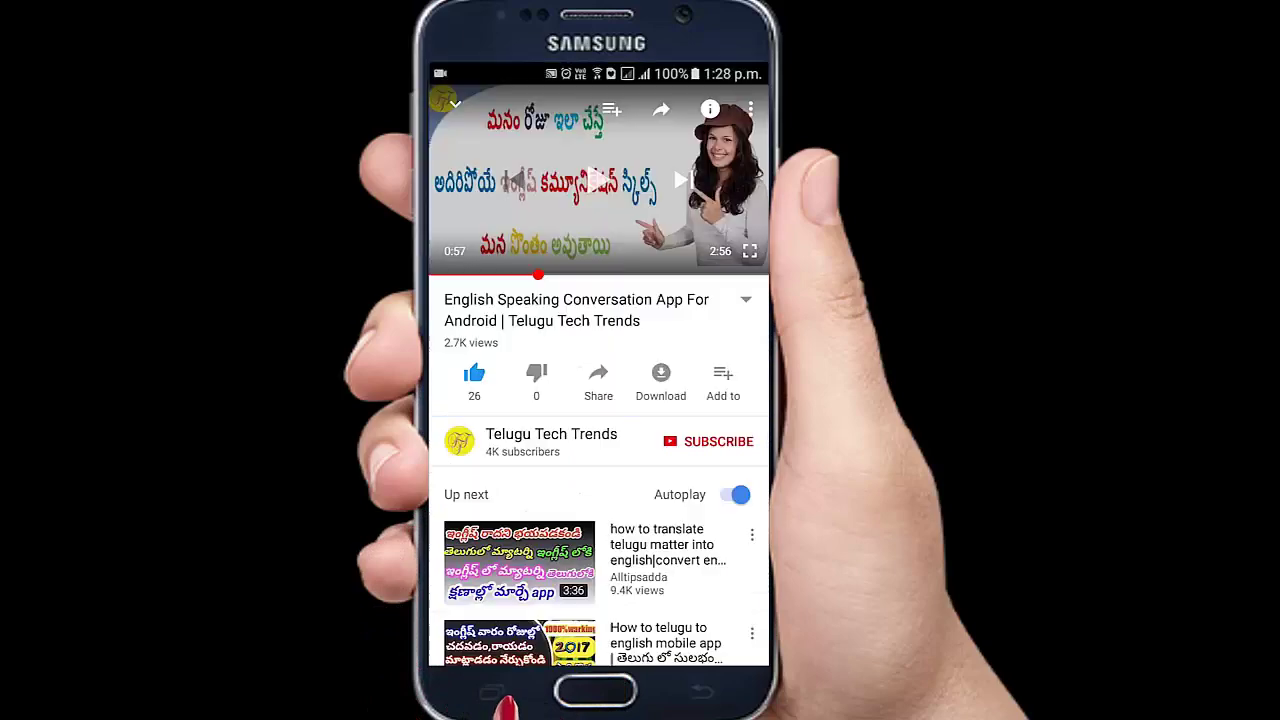
# Post the public comment 'Good' on the video
pyautogui.scroll(-10, 598, 450)
pyautogui.click(568, 585)
pyautogui.write('Good')
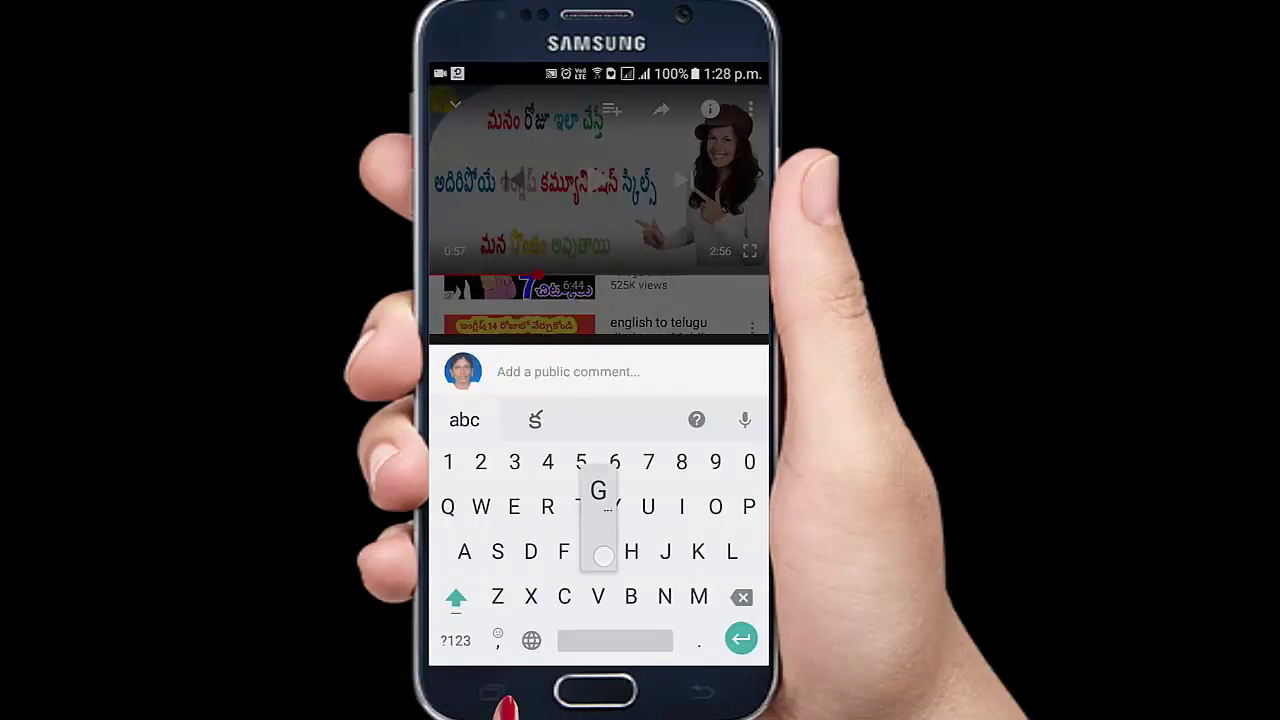
pyautogui.click(737, 371)
pyautogui.scroll(10, 598, 450)
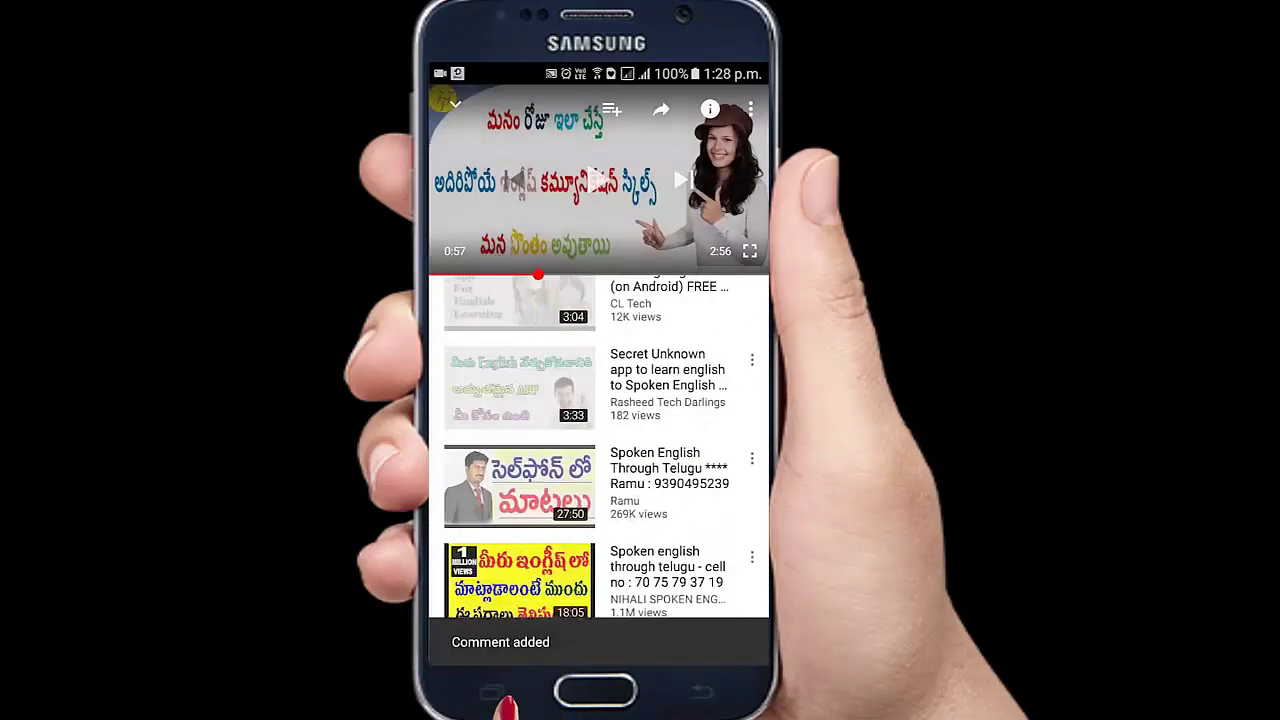